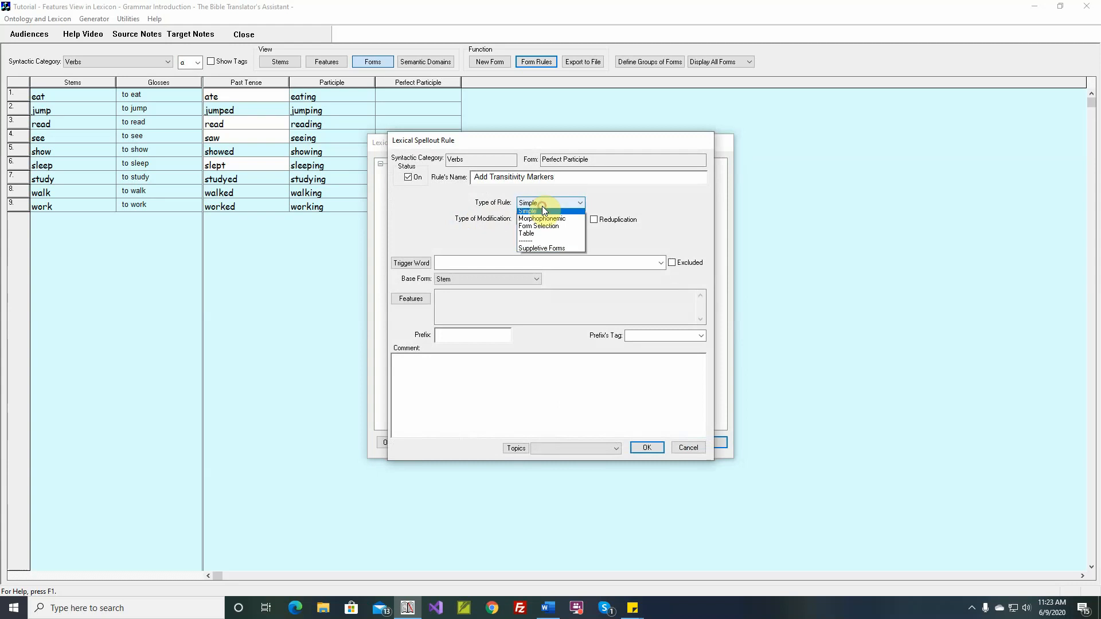
# Step: Make Add Transitivity Markers a Table rule with Prefix as the type of modification and reduplication enabled
pyautogui.click(538, 237)
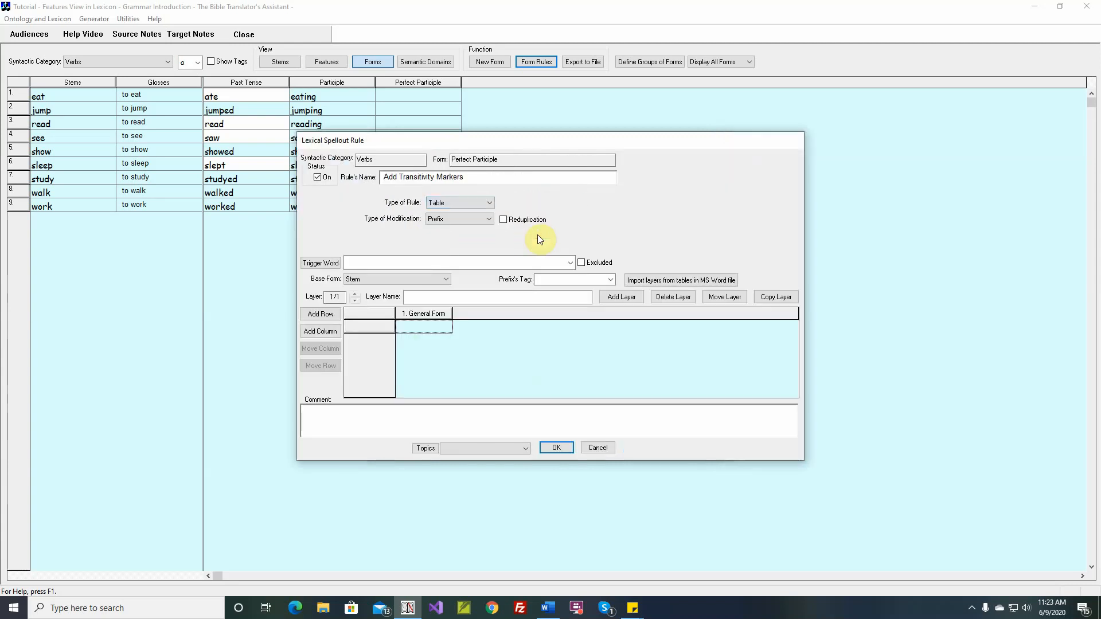
pyautogui.click(488, 220)
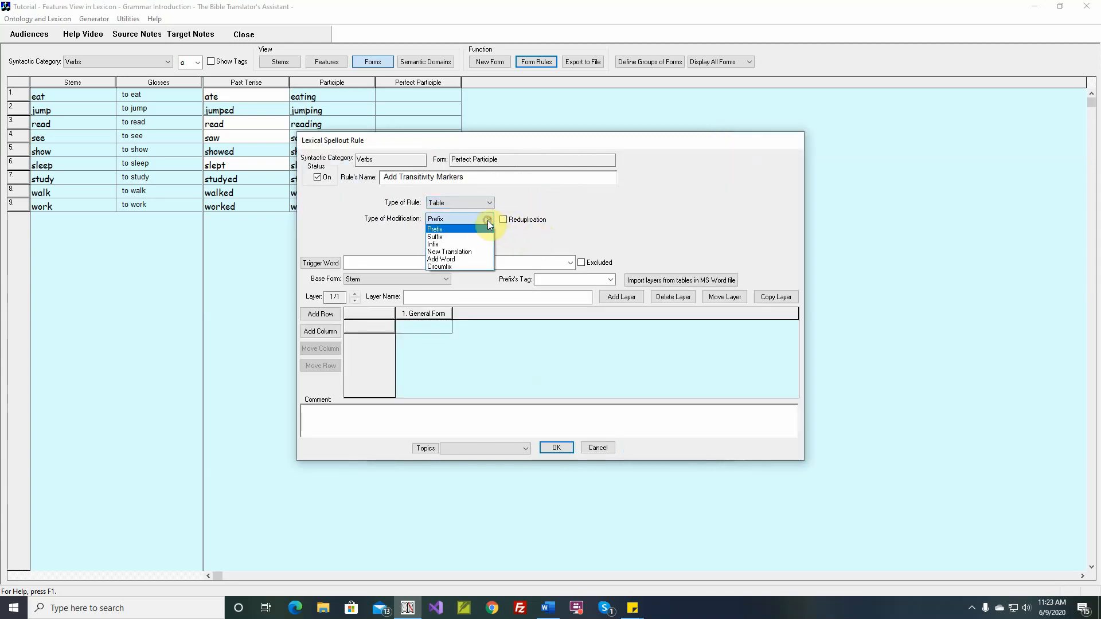
pyautogui.click(453, 243)
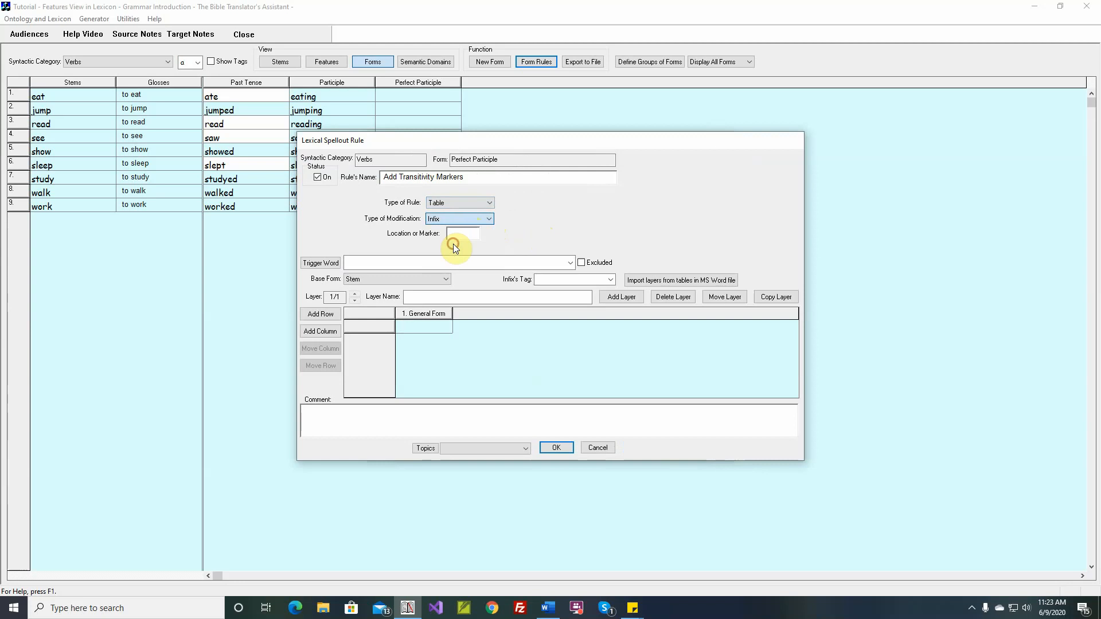
pyautogui.click(490, 220)
pyautogui.click(485, 228)
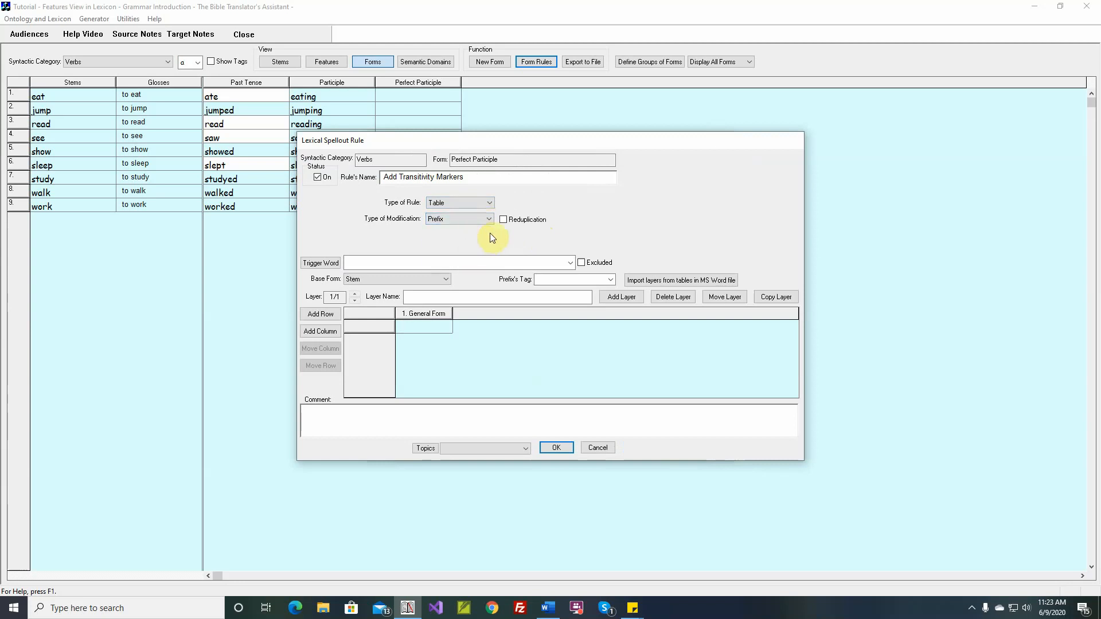
pyautogui.click(503, 220)
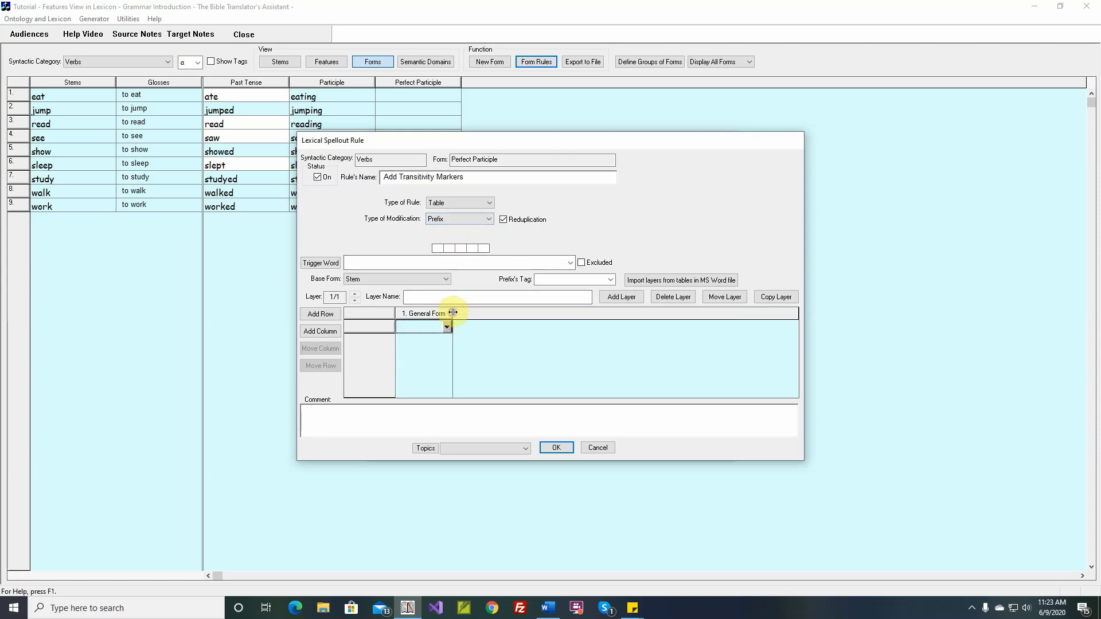
# Step: Widen the rule table's General Form column and assign it the Transitive feature
pyautogui.moveTo(452, 313); pyautogui.dragTo(531, 313)
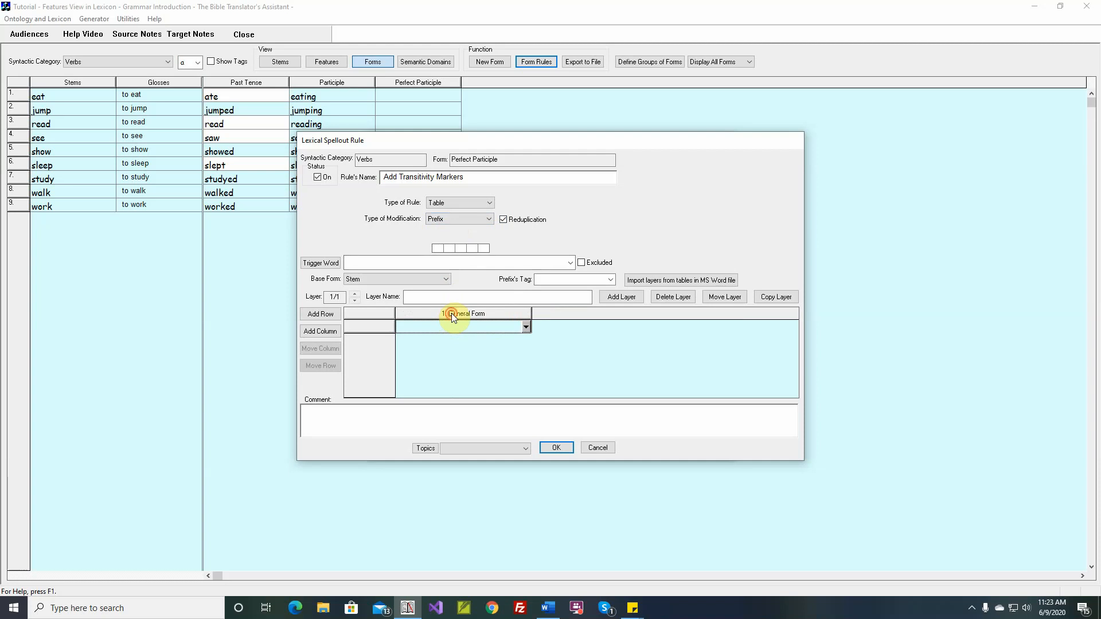
pyautogui.click(452, 313)
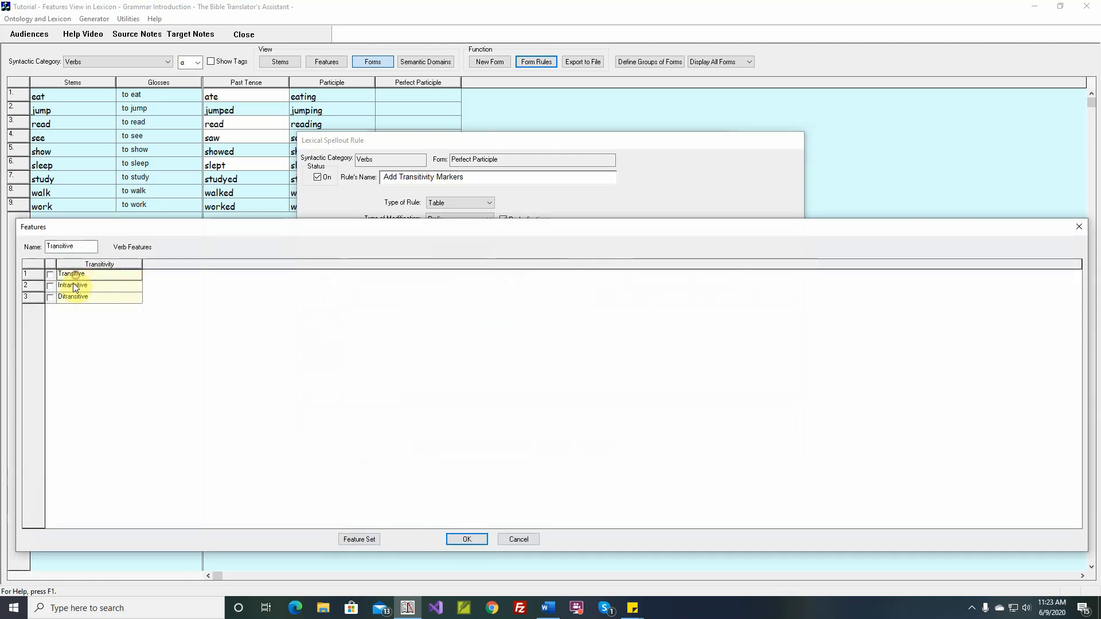
pyautogui.click(50, 275)
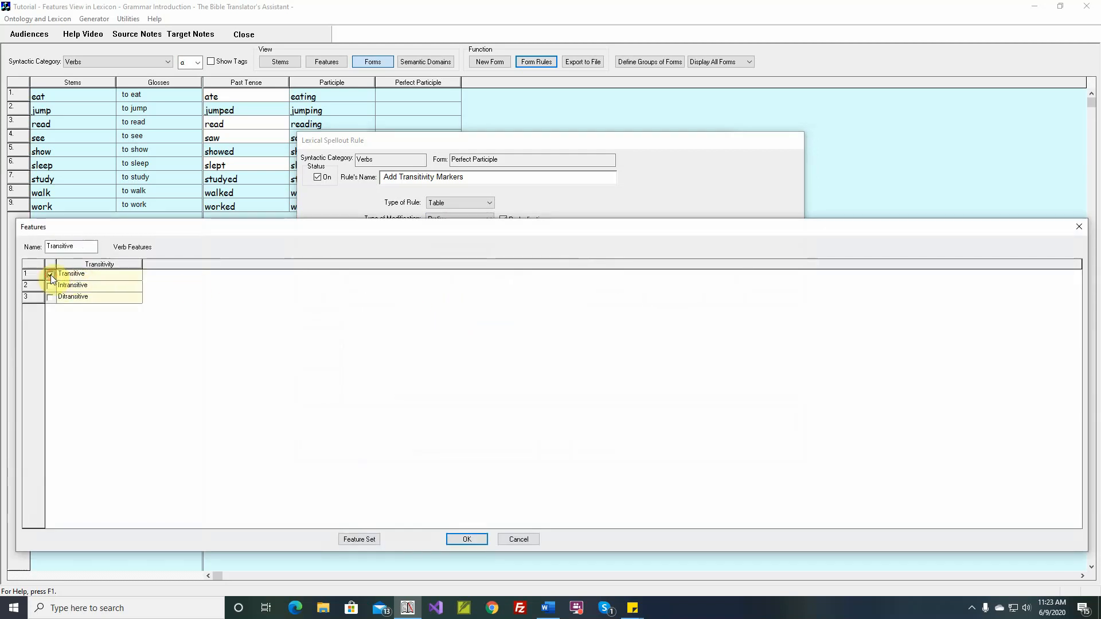
pyautogui.click(451, 539)
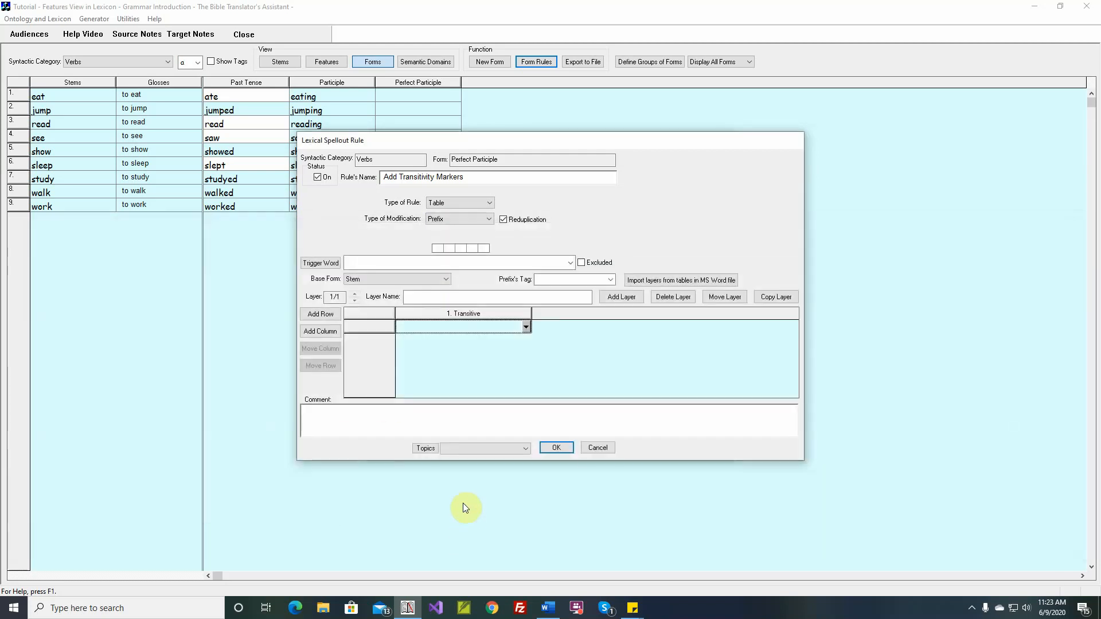
# Step: Add two more columns to the rule table, one for the Intransitive feature and one for Ditransitive
pyautogui.click(329, 335)
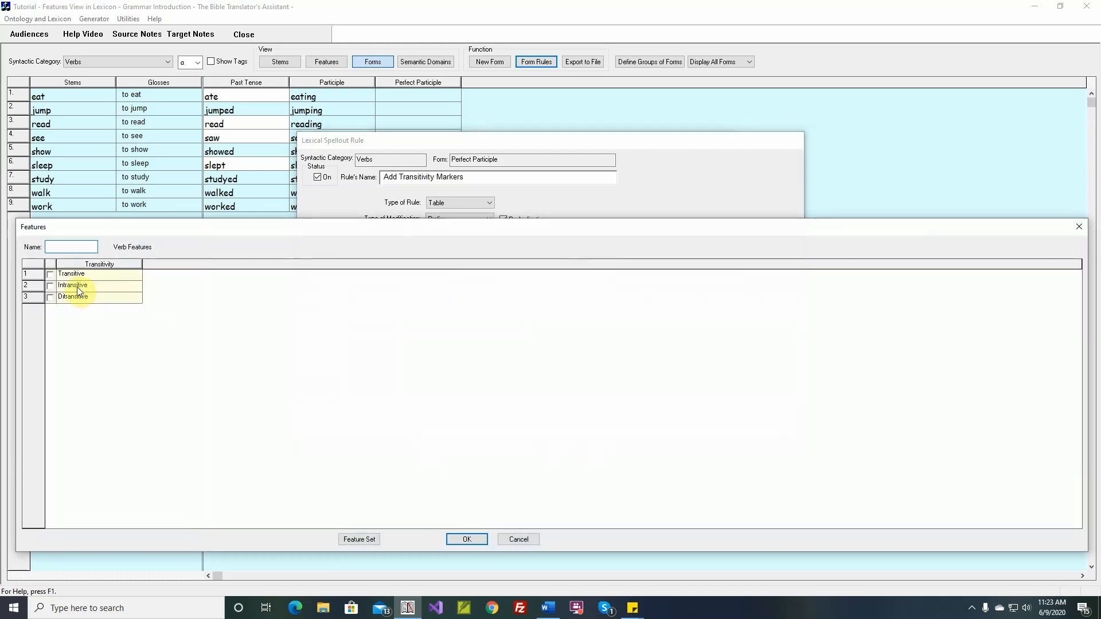
pyautogui.click(77, 287)
pyautogui.click(50, 285)
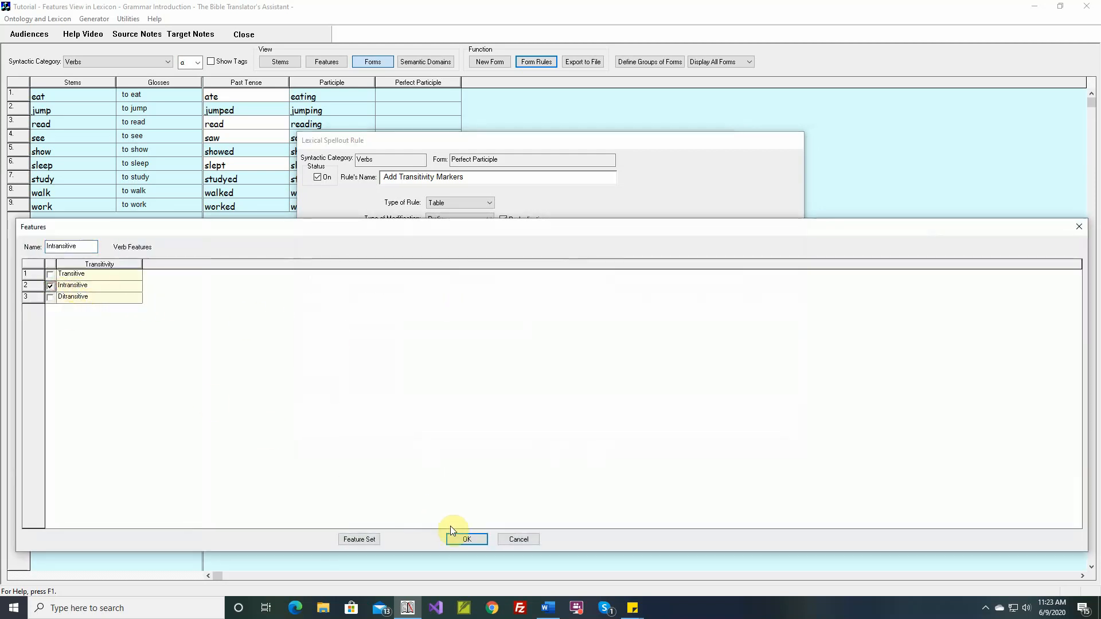
pyautogui.click(467, 539)
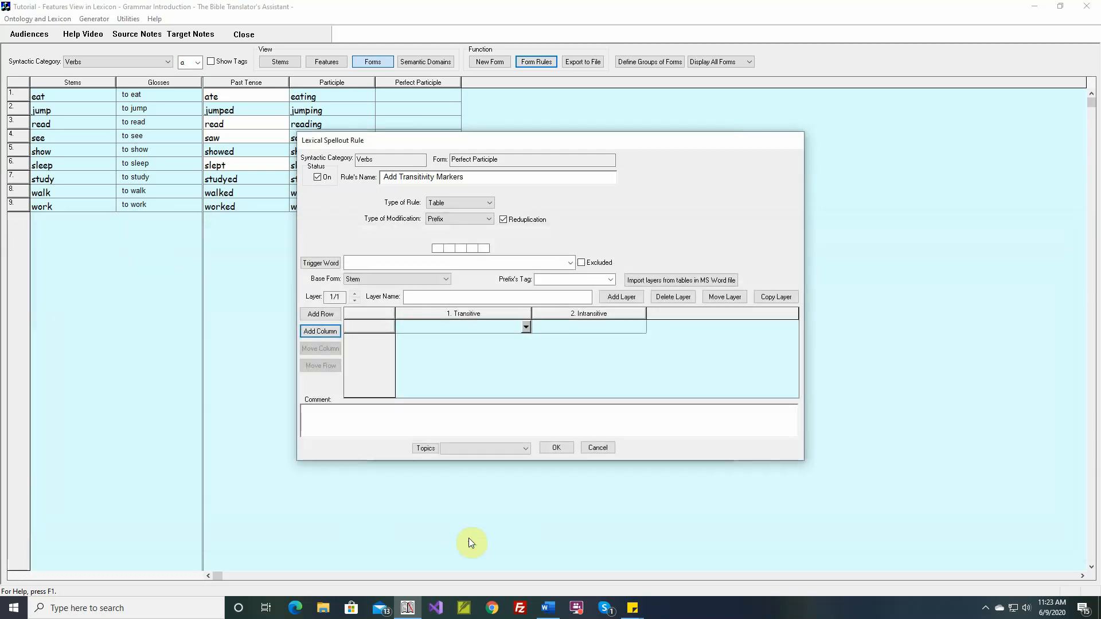
pyautogui.click(331, 336)
pyautogui.click(63, 298)
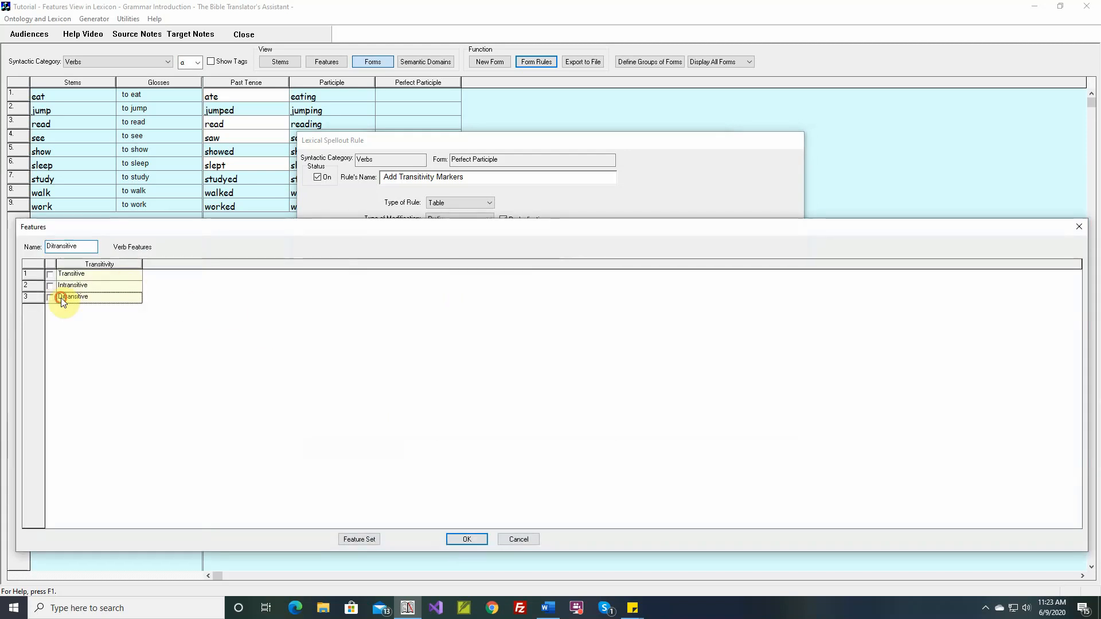
pyautogui.click(50, 298)
pyautogui.click(467, 539)
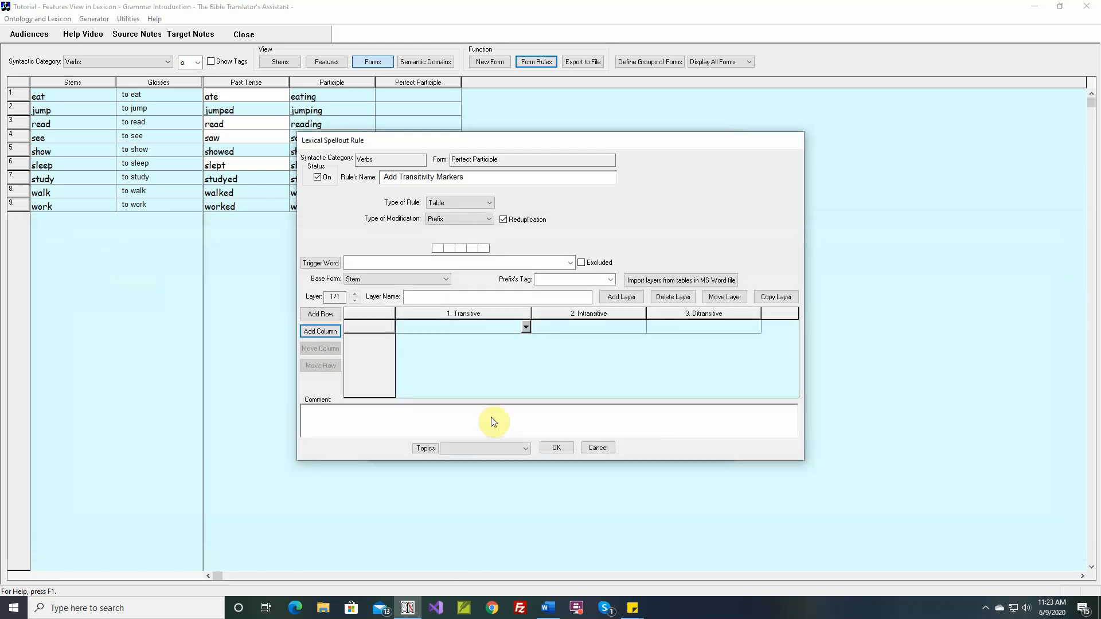
# Step: Set the Transitive cell to reduplicate the stem's first character and the Intransitive cell its first 2 characters, widening the Intransitive column
pyautogui.click(525, 328)
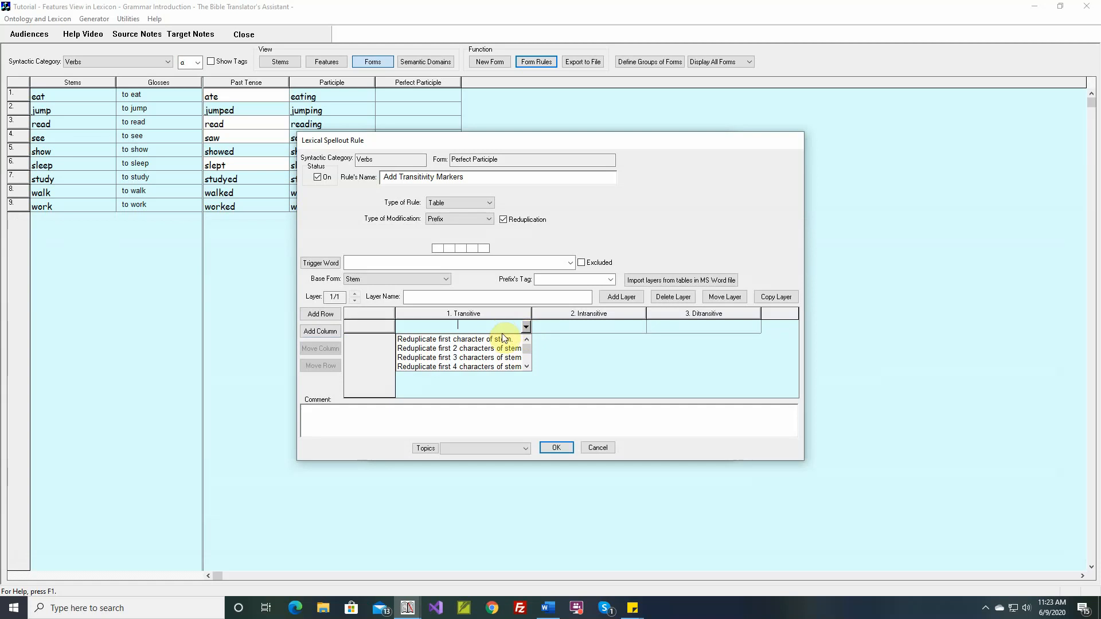
pyautogui.click(481, 340)
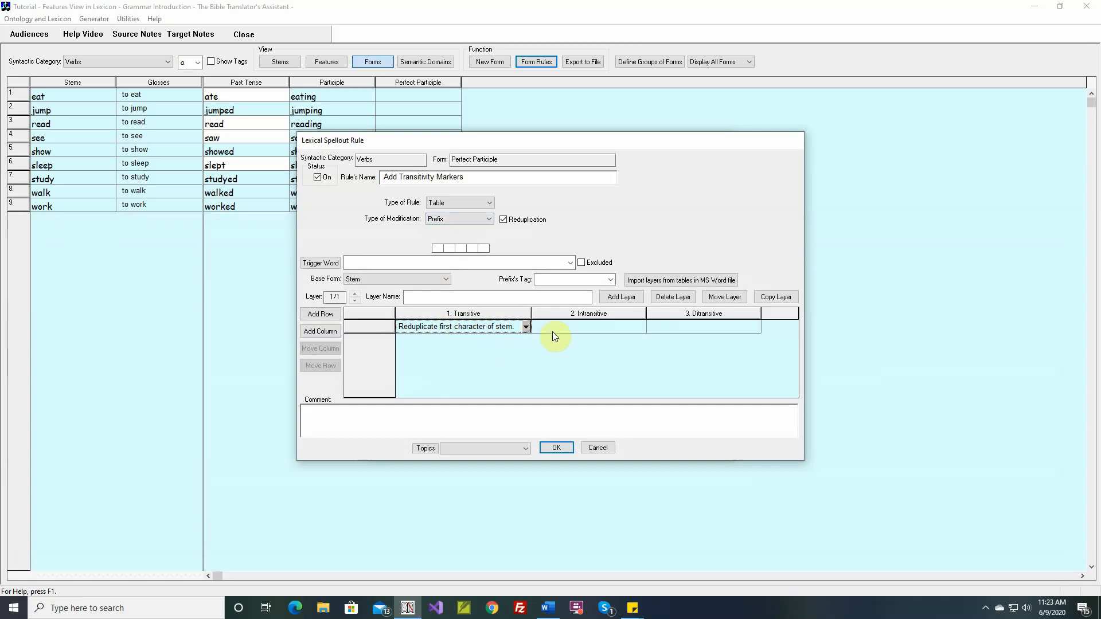
pyautogui.click(640, 326)
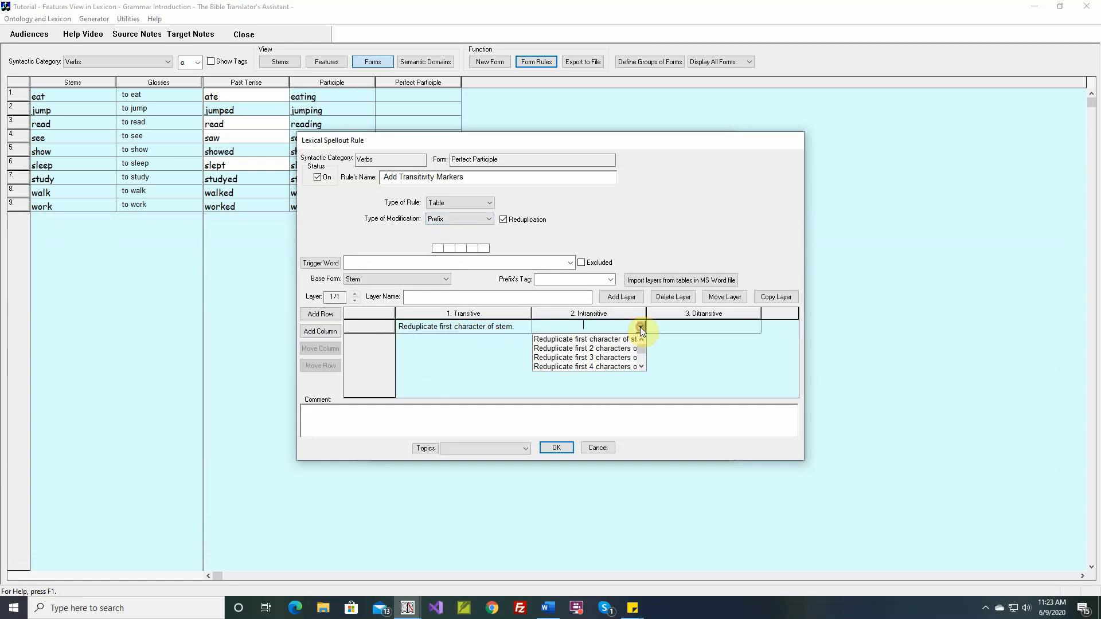
pyautogui.click(598, 351)
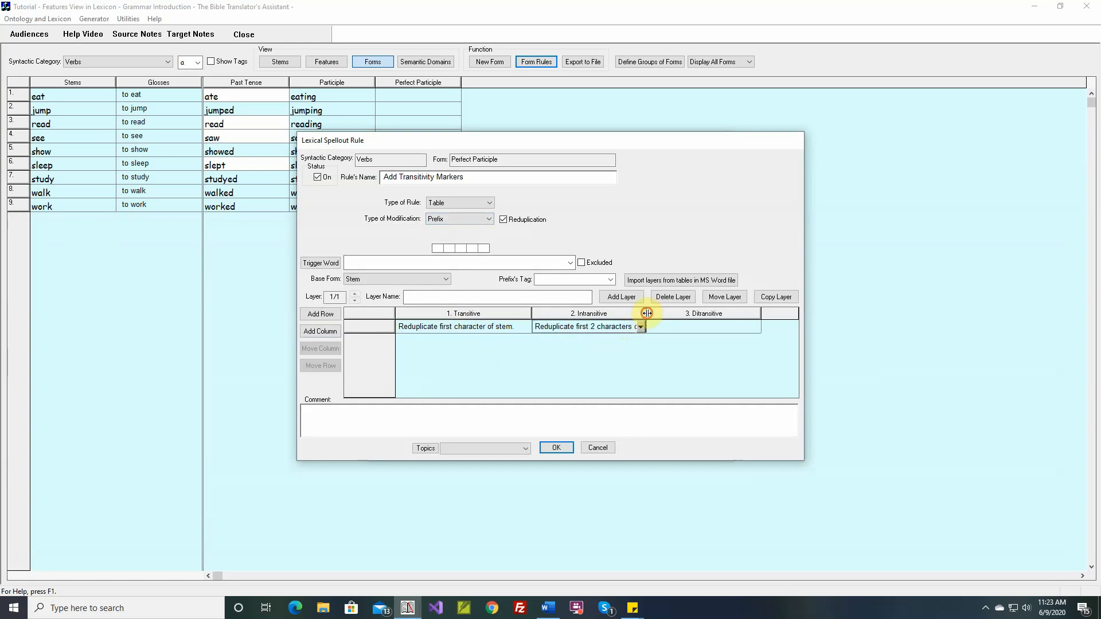
pyautogui.moveTo(647, 326); pyautogui.dragTo(686, 326)
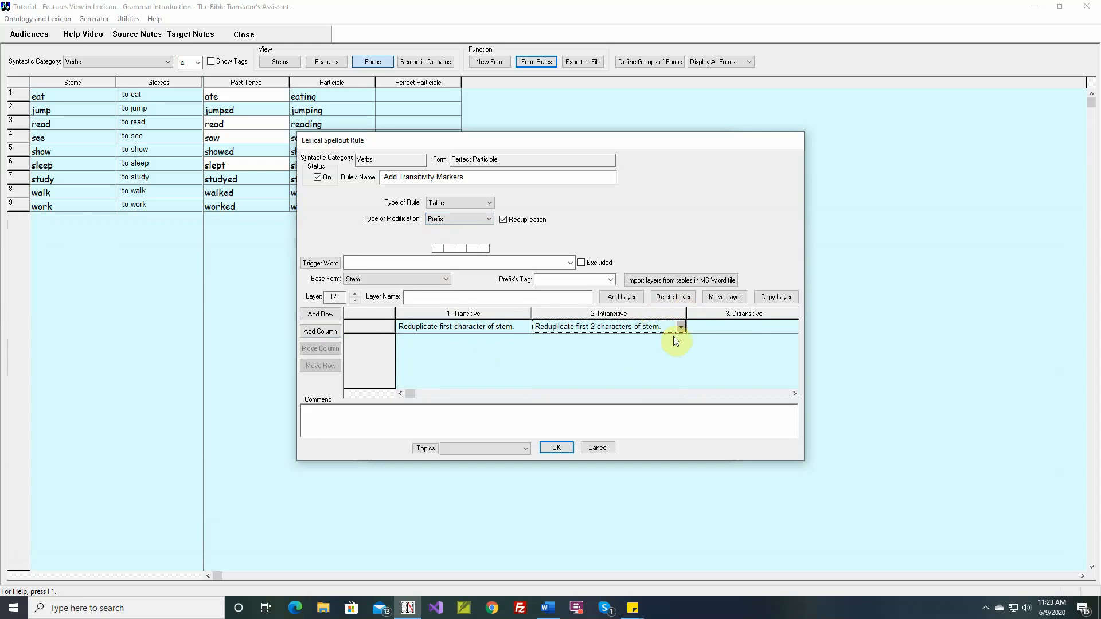
# Step: Set the Ditransitive cell to reduplicate the first 3 characters of the stem and widen its column
pyautogui.click(797, 394)
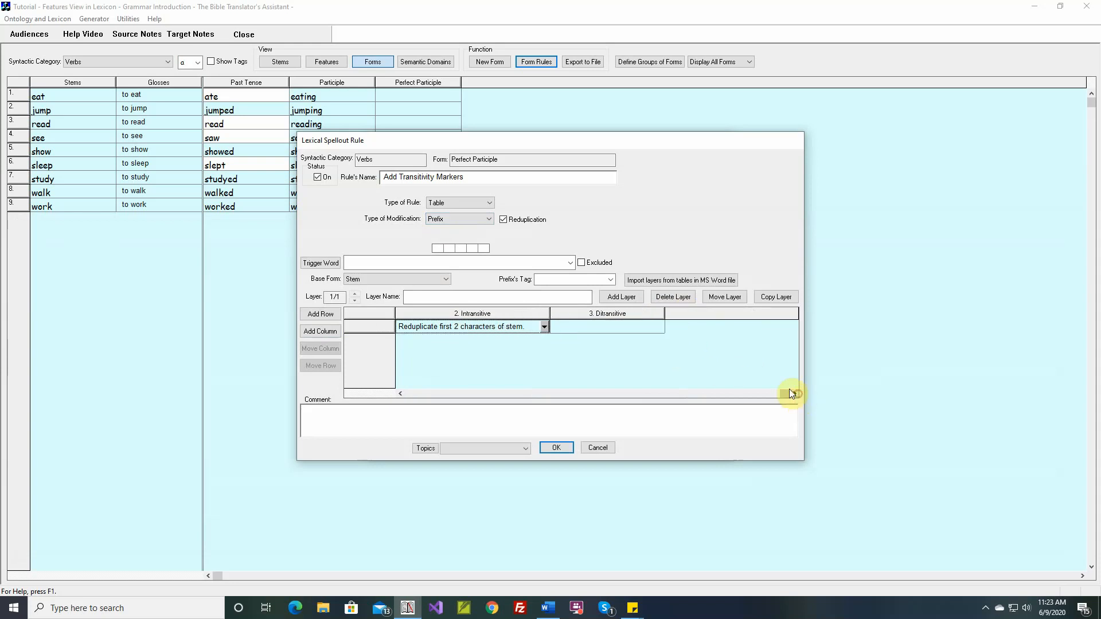
pyautogui.click(661, 328)
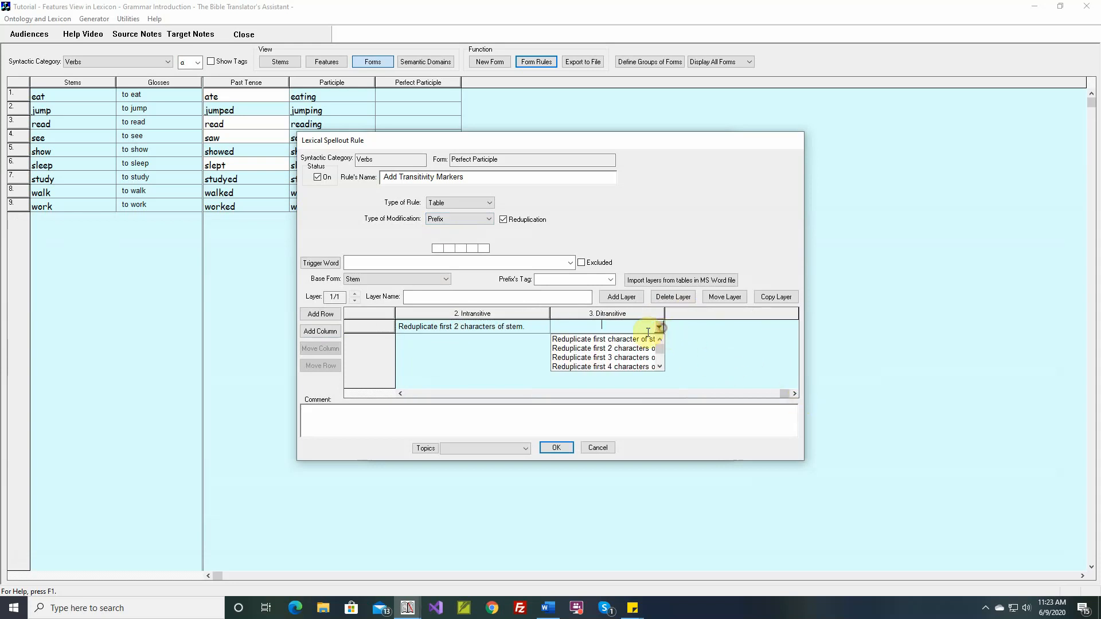
pyautogui.click(624, 356)
pyautogui.moveTo(664, 314); pyautogui.dragTo(720, 312)
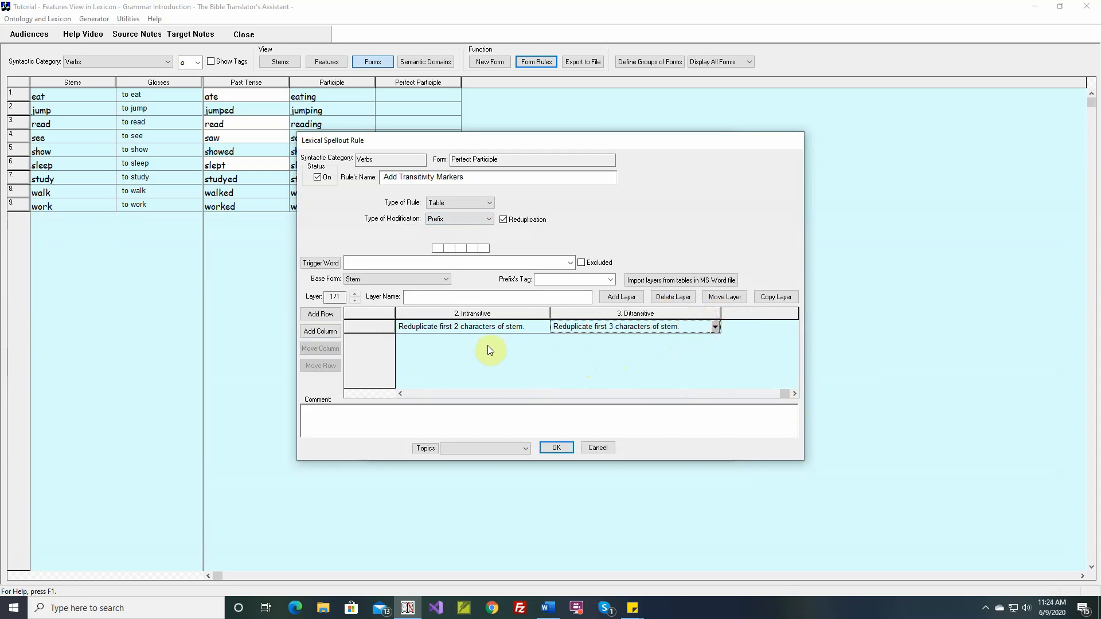
# Step: Name the table's row "Transitivity Markers" without selecting any features for it
pyautogui.doubleClick(376, 330)
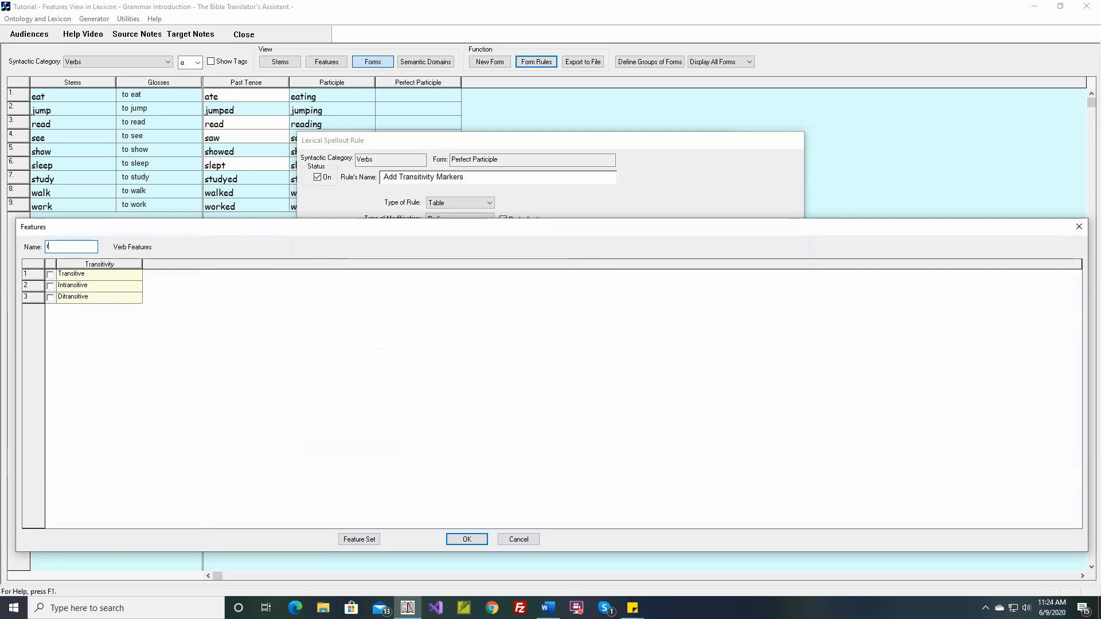
pyautogui.write('rtan')
pyautogui.press('BackSpace')
pyautogui.press('BackSpace')
pyautogui.press('BackSpace')
pyautogui.write('ransitivity Markers')
pyautogui.hotkey('shift', 'Home')
pyautogui.hotkey('ctrl', 'c')
pyautogui.click(468, 539)
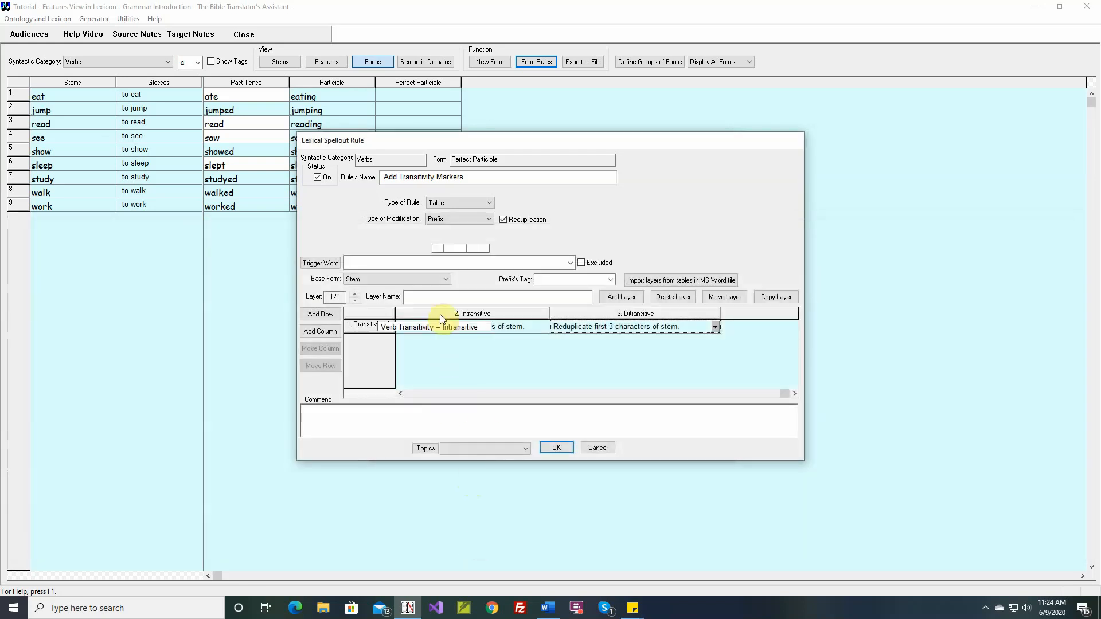
# Step: Name the layer "Transitivity Markers" and set the prefix's tag to "Transitivity Marker"
pyautogui.click(443, 297)
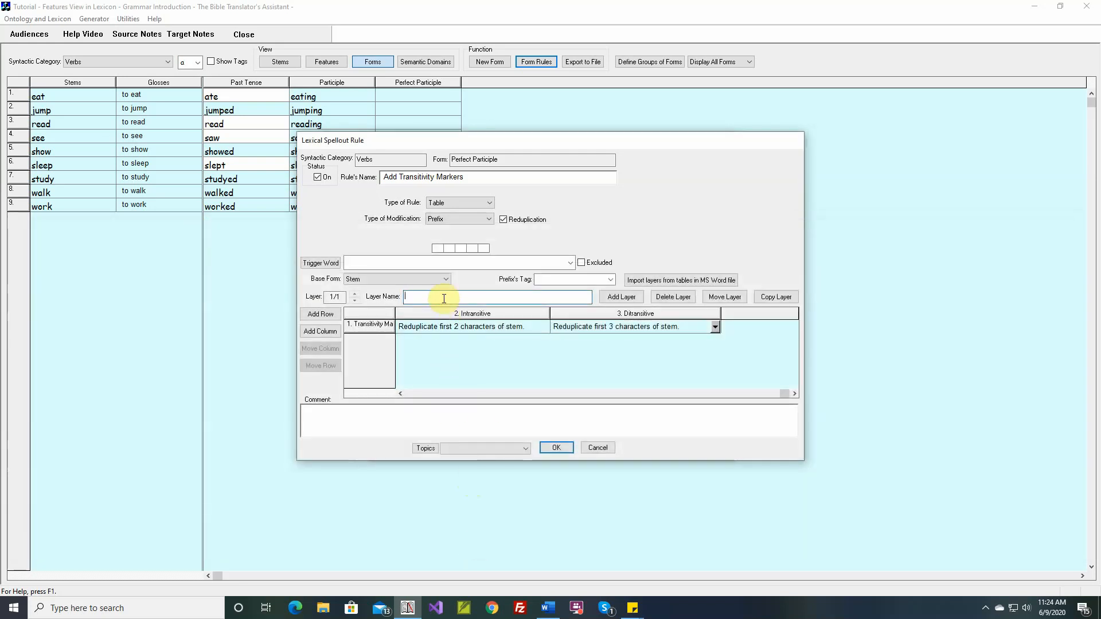
pyautogui.write('Transitivity Markers')
pyautogui.click(552, 279)
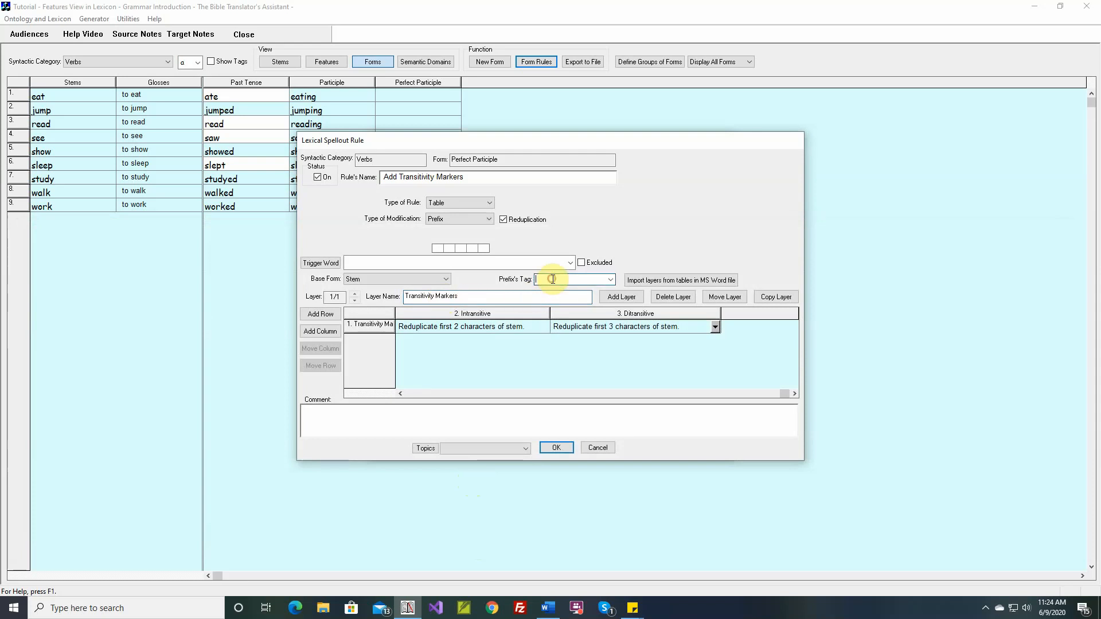
pyautogui.hotkey('ctrl', 'v')
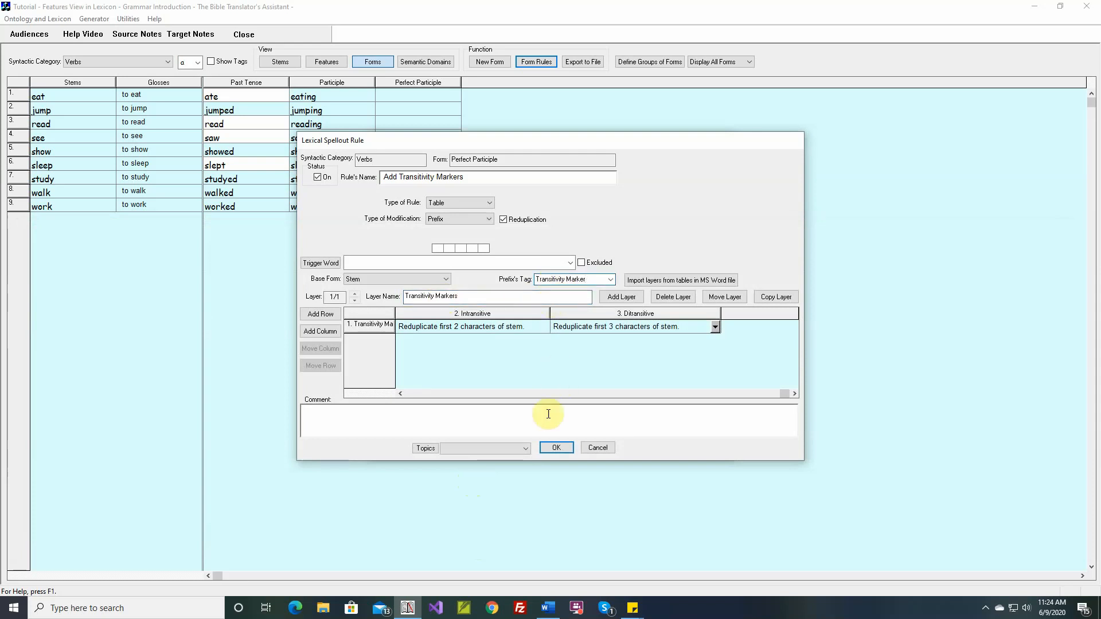
# Step: Save the rule without specifying phonetic features, close the form rules list, and show tags in the verb forms table
pyautogui.click(556, 446)
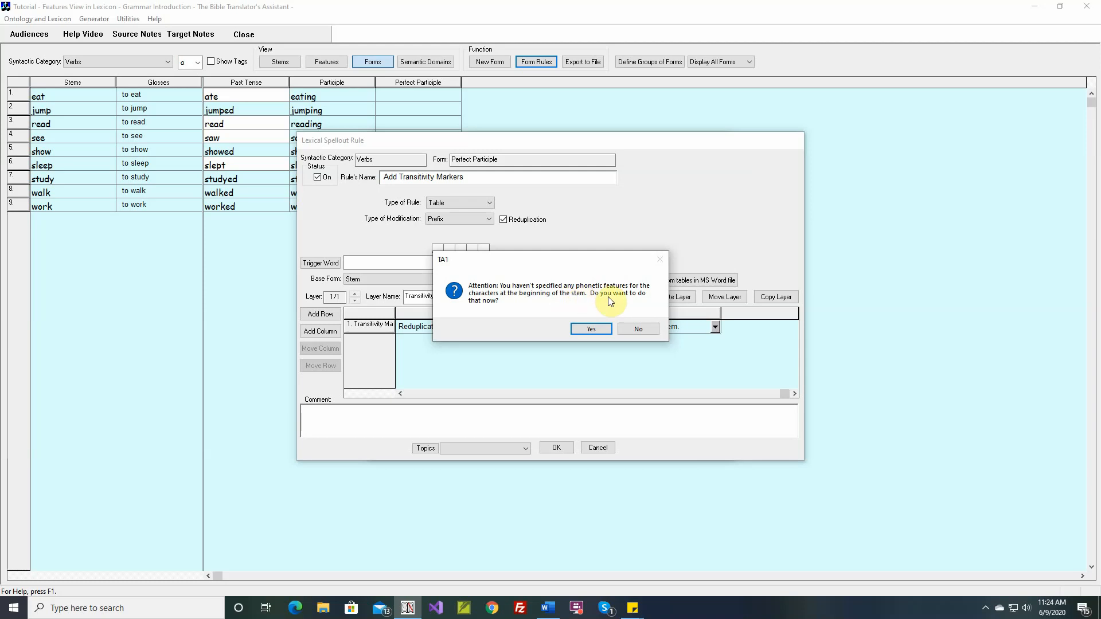
pyautogui.moveTo(540, 262); pyautogui.dragTo(541, 289)
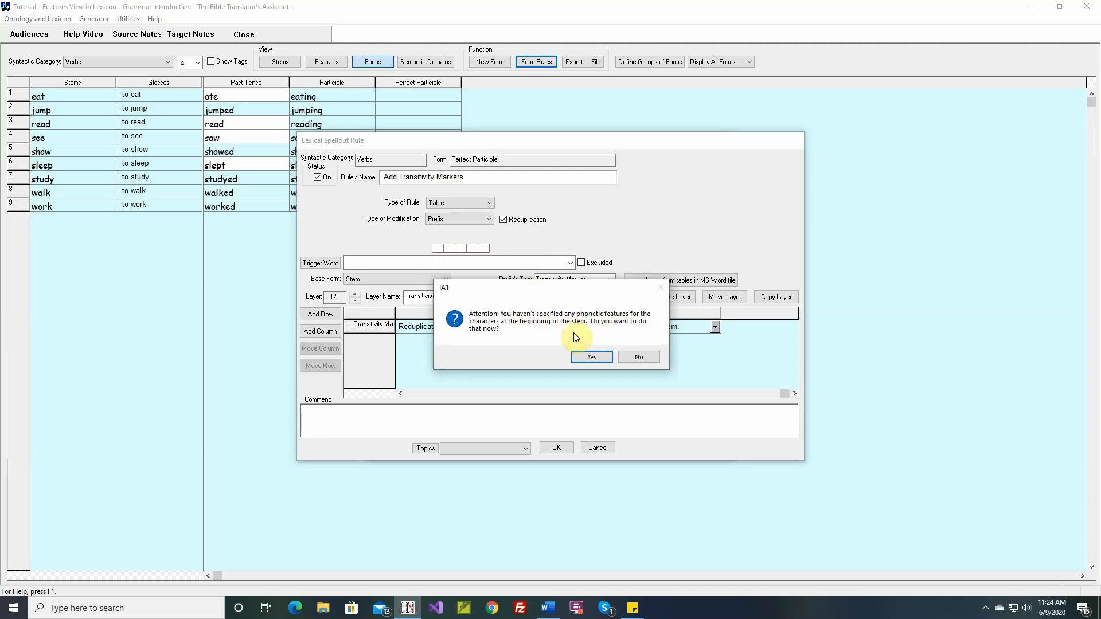
pyautogui.click(638, 358)
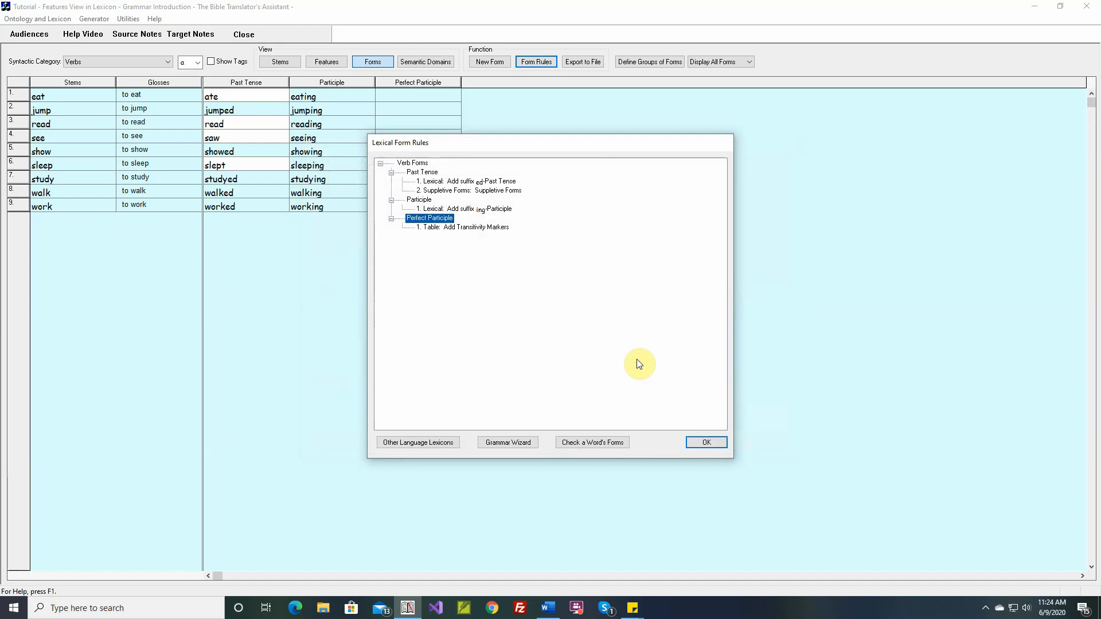
pyautogui.click(701, 441)
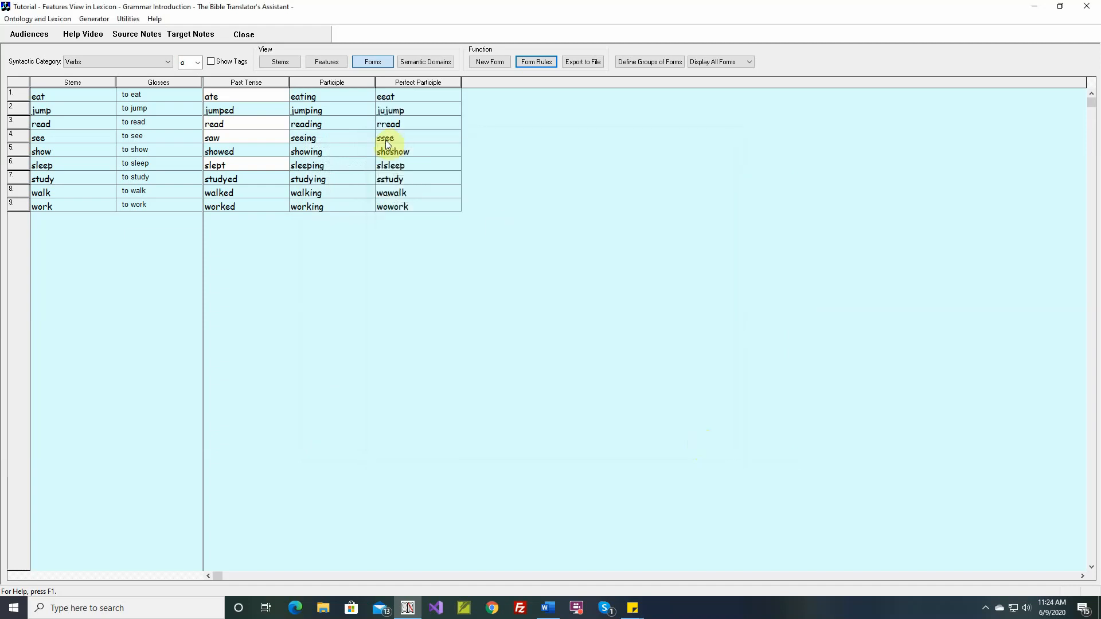
pyautogui.click(223, 63)
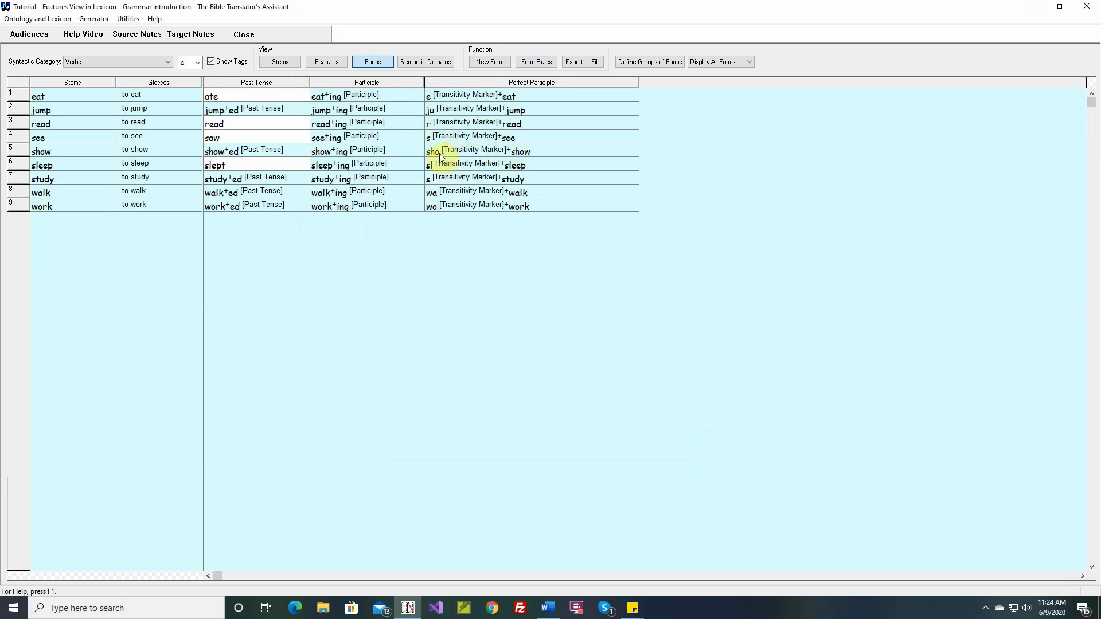
# Step: Reopen the Add Transitivity Markers rule for the Perfect Participle and change its modification to Suffix with reduplication
pyautogui.click(535, 62)
pyautogui.click(479, 228)
pyautogui.doubleClick(480, 229)
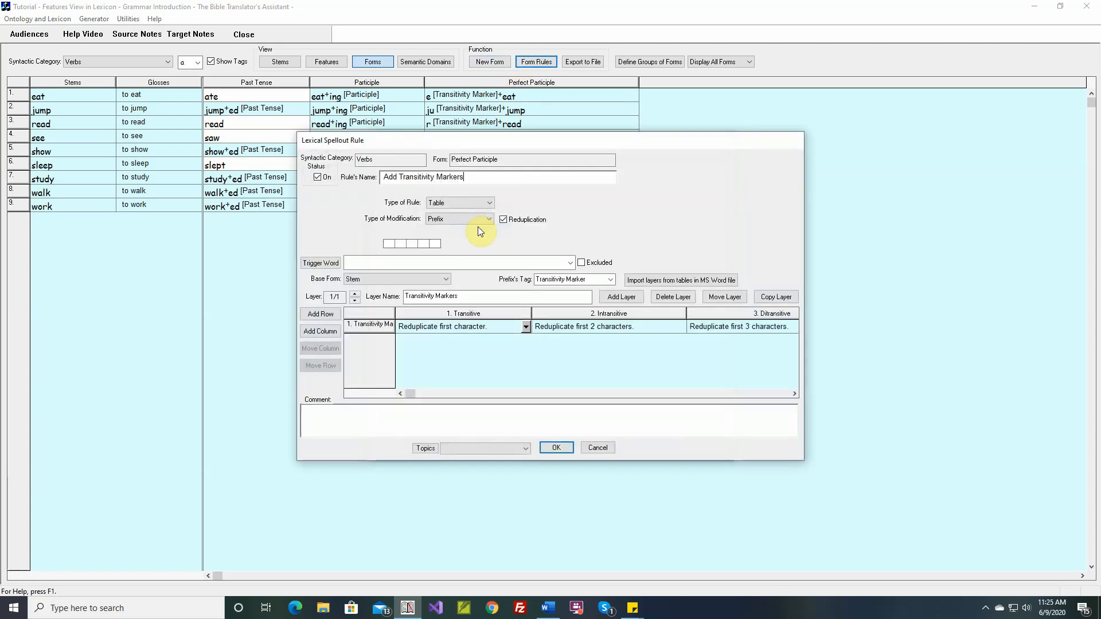
pyautogui.click(489, 218)
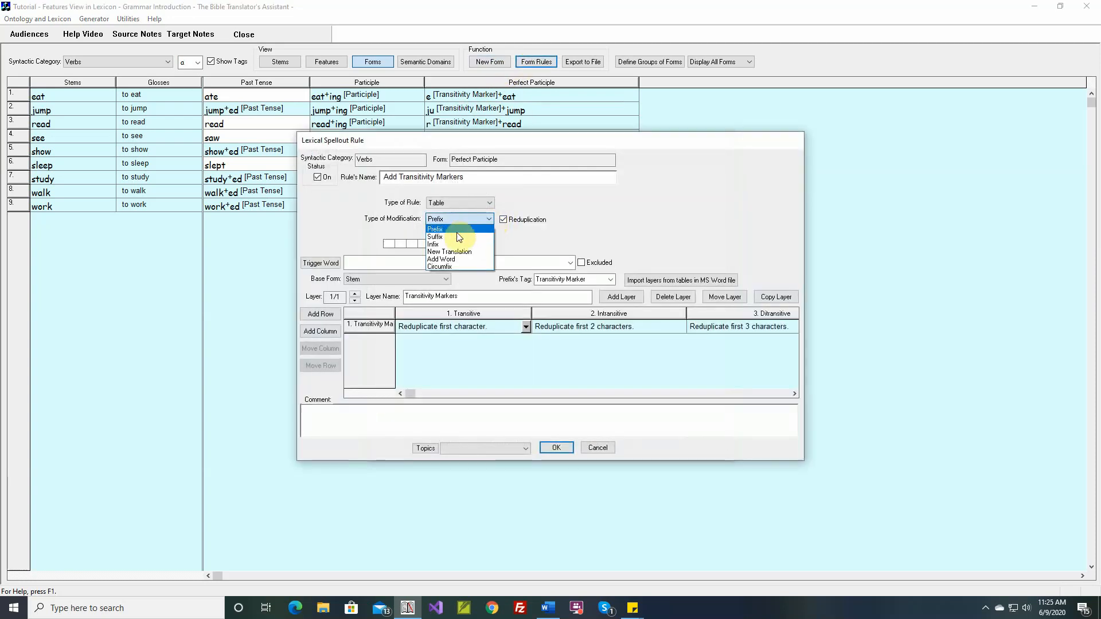
pyautogui.click(455, 234)
pyautogui.click(503, 220)
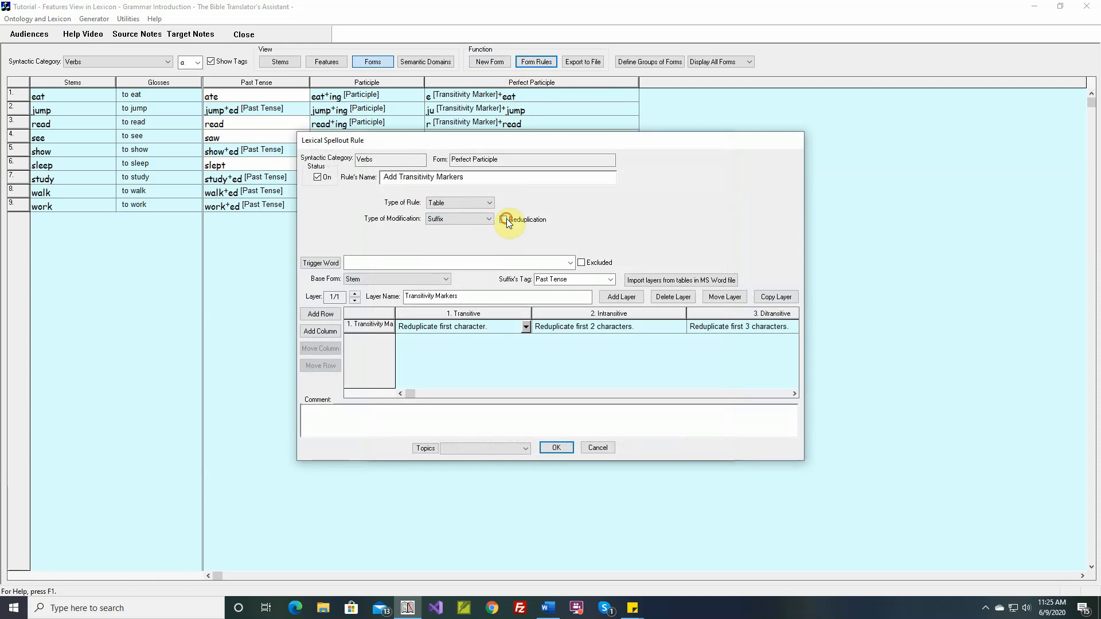
# Step: Set the table to reduplicate the stem's last character for Transitive, last 2 characters for Intransitive, and last 3 characters for Ditransitive
pyautogui.click(526, 327)
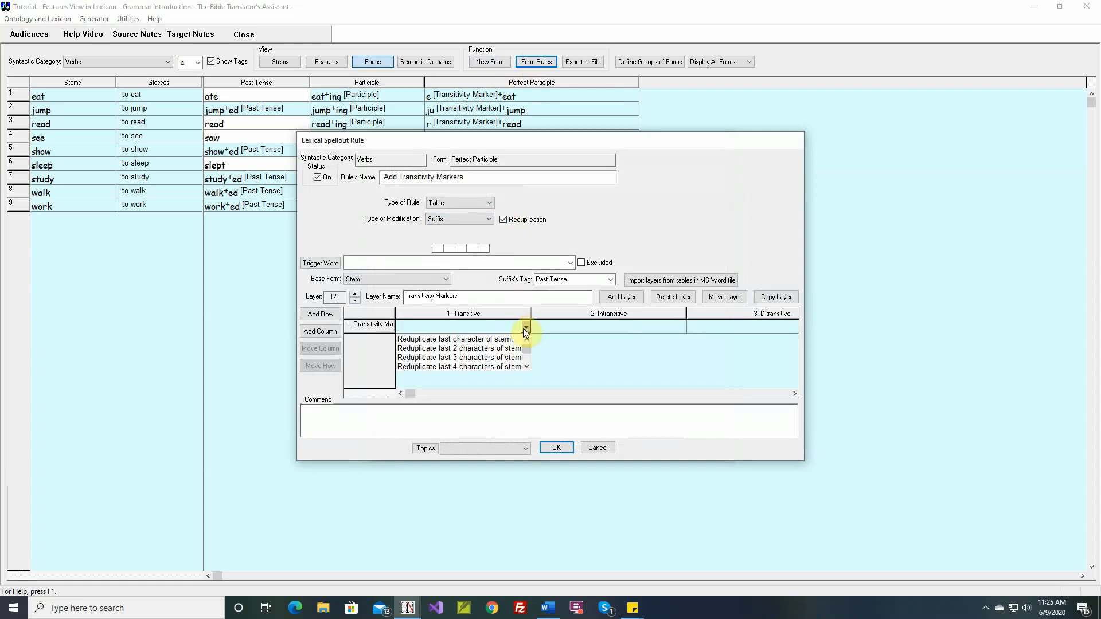
pyautogui.click(466, 340)
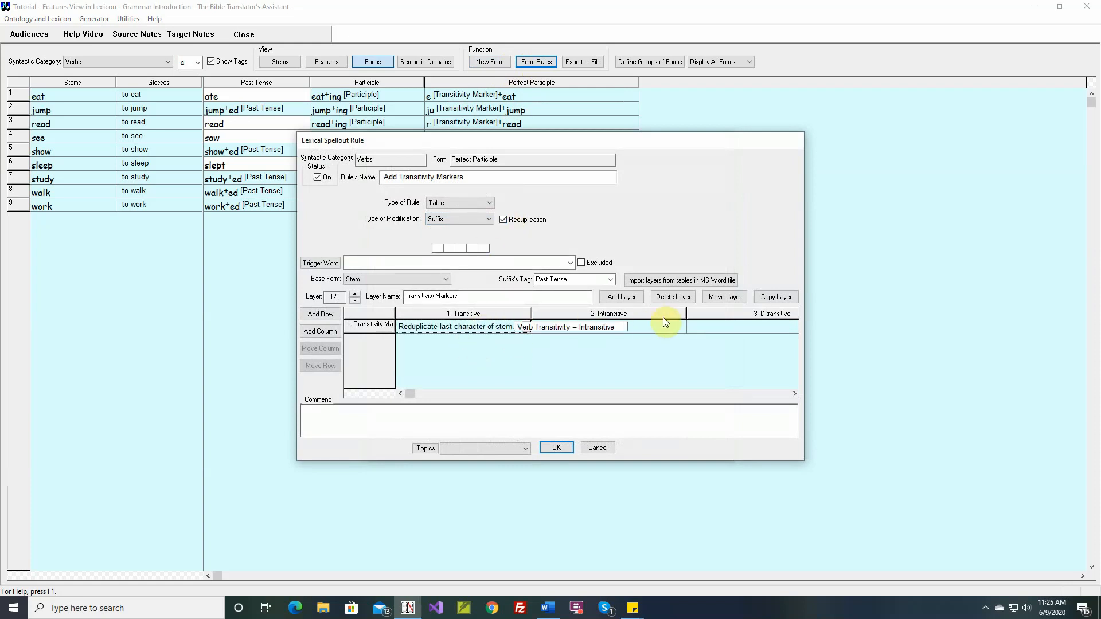
pyautogui.click(679, 327)
pyautogui.click(622, 350)
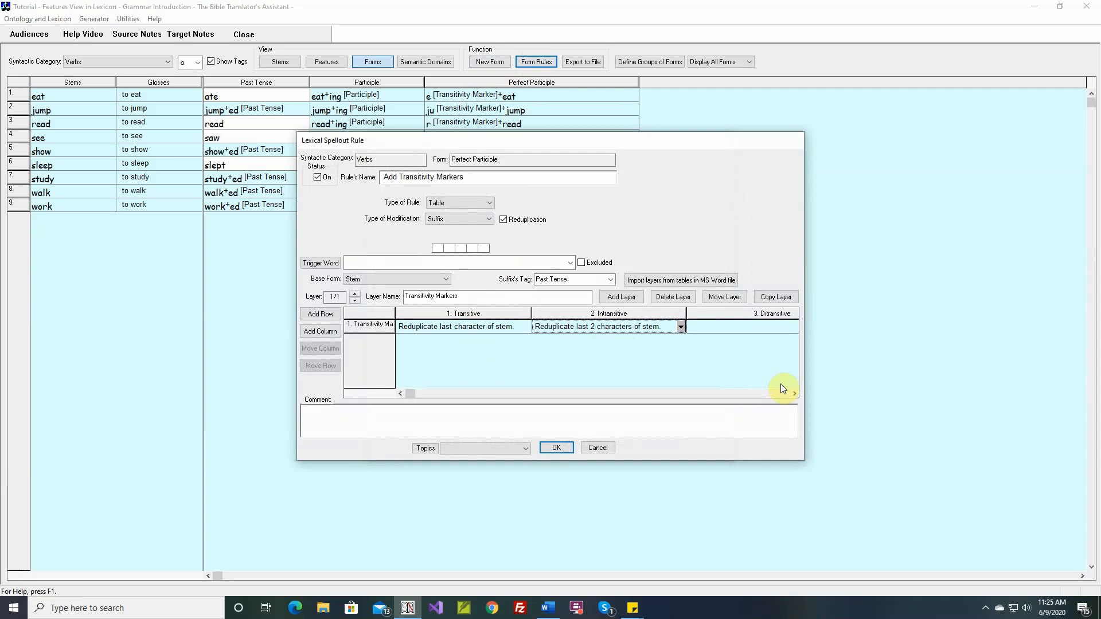
pyautogui.click(794, 394)
pyautogui.click(717, 327)
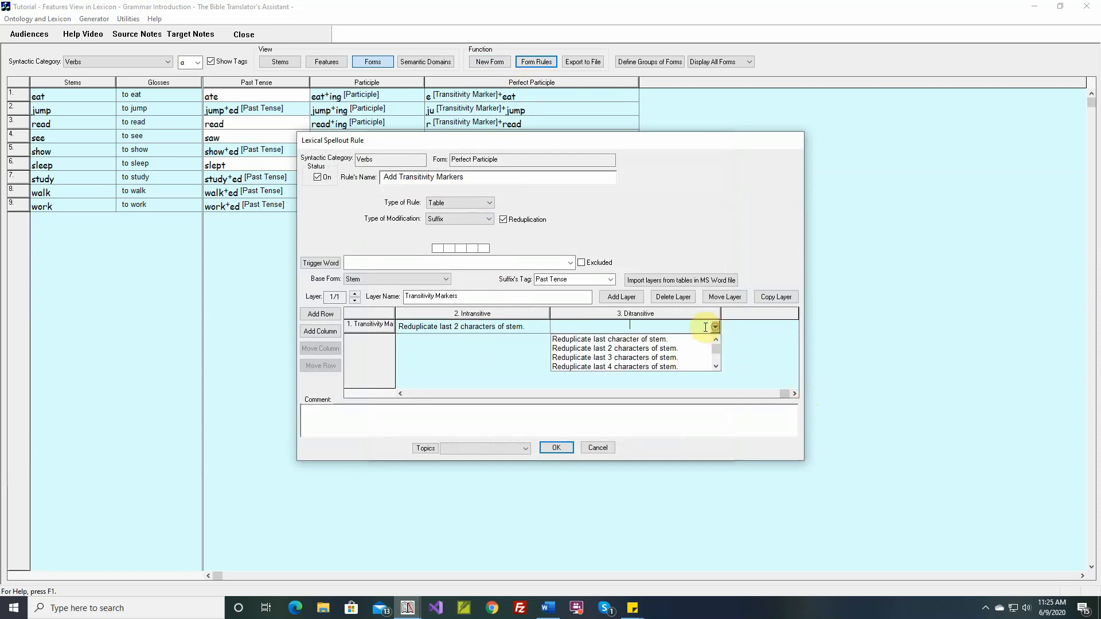
pyautogui.click(600, 362)
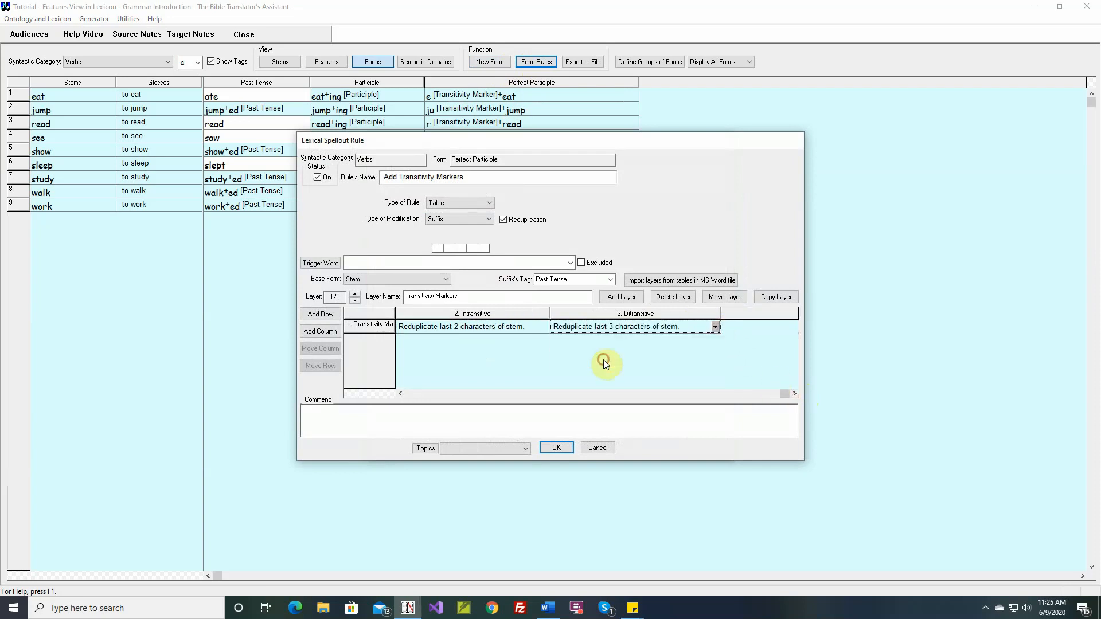
# Step: Set the suffix's tag to "Transitivity Markers" and widen the row-name column to fit the row's full name
pyautogui.click(571, 280)
pyautogui.write('Transitivity Markers')
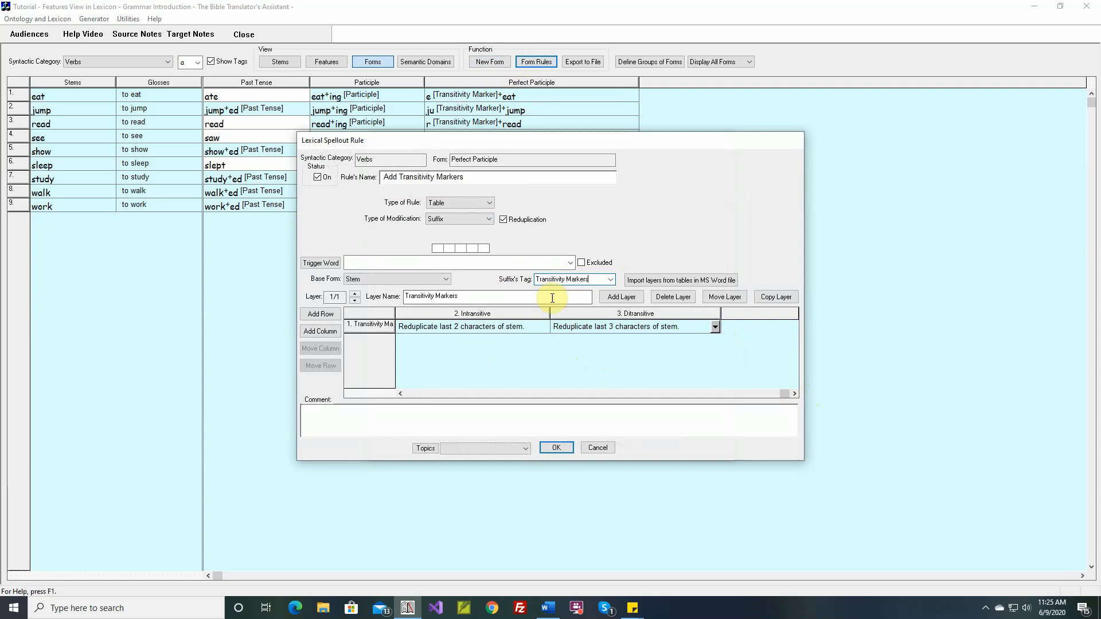
pyautogui.click(395, 314)
pyautogui.moveTo(395, 317); pyautogui.dragTo(414, 317)
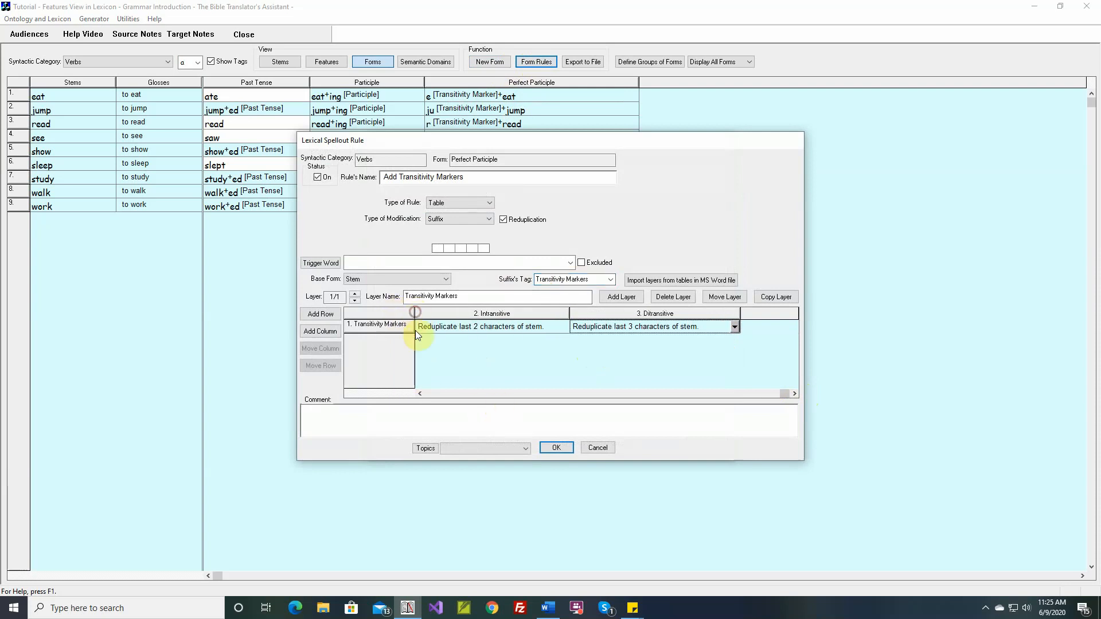
# Step: Save the suffix rule without specifying phonetic features for the end of the stem, and close the form rules list
pyautogui.click(559, 447)
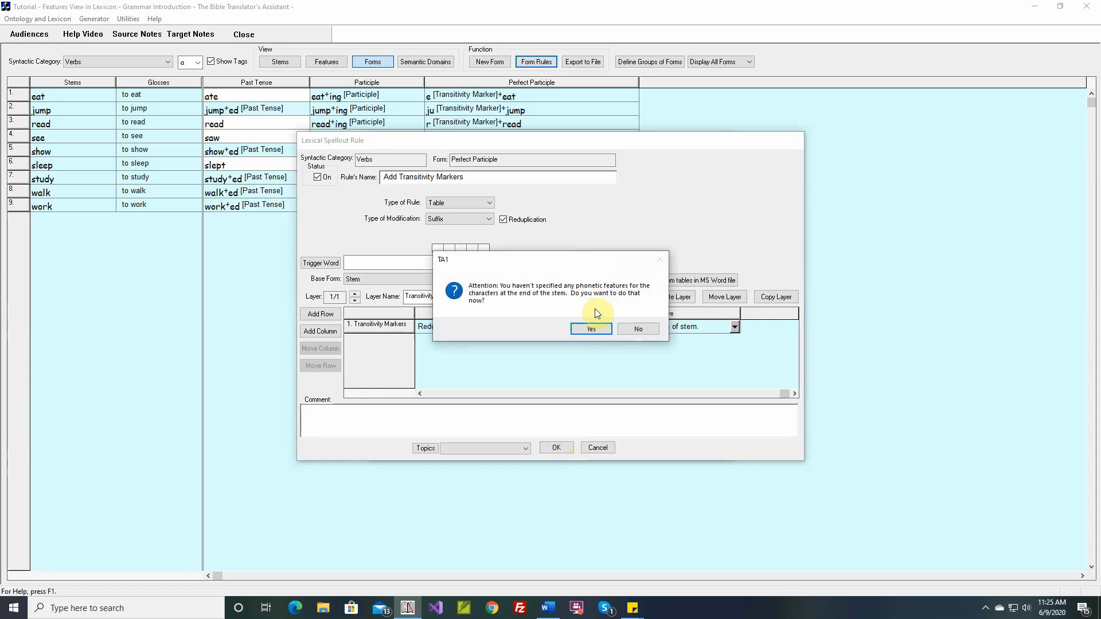
pyautogui.click(627, 328)
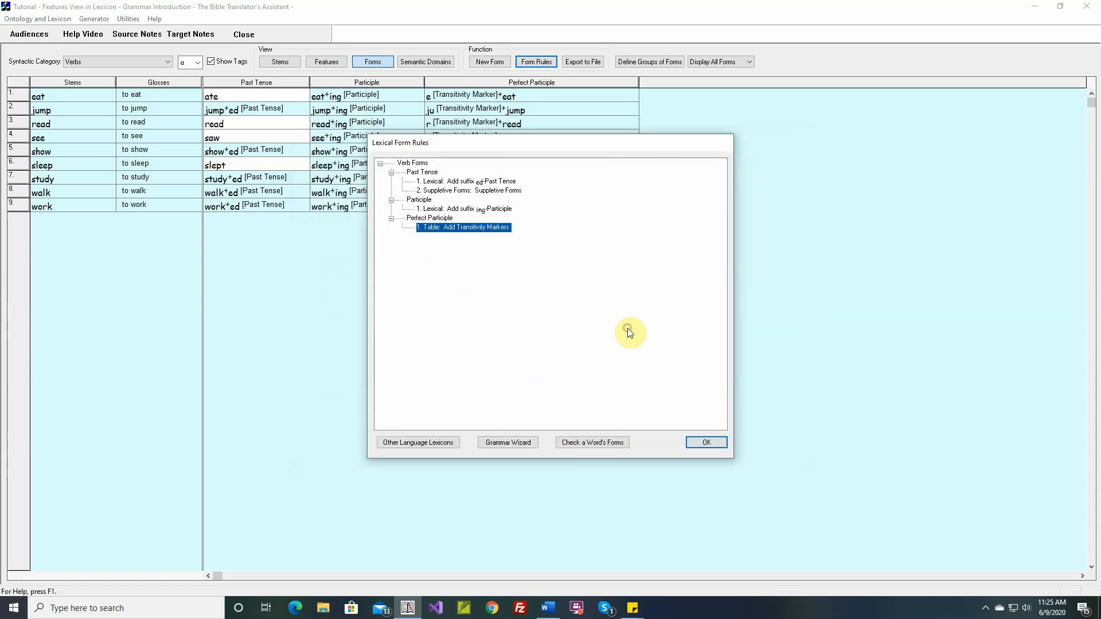
pyautogui.click(698, 440)
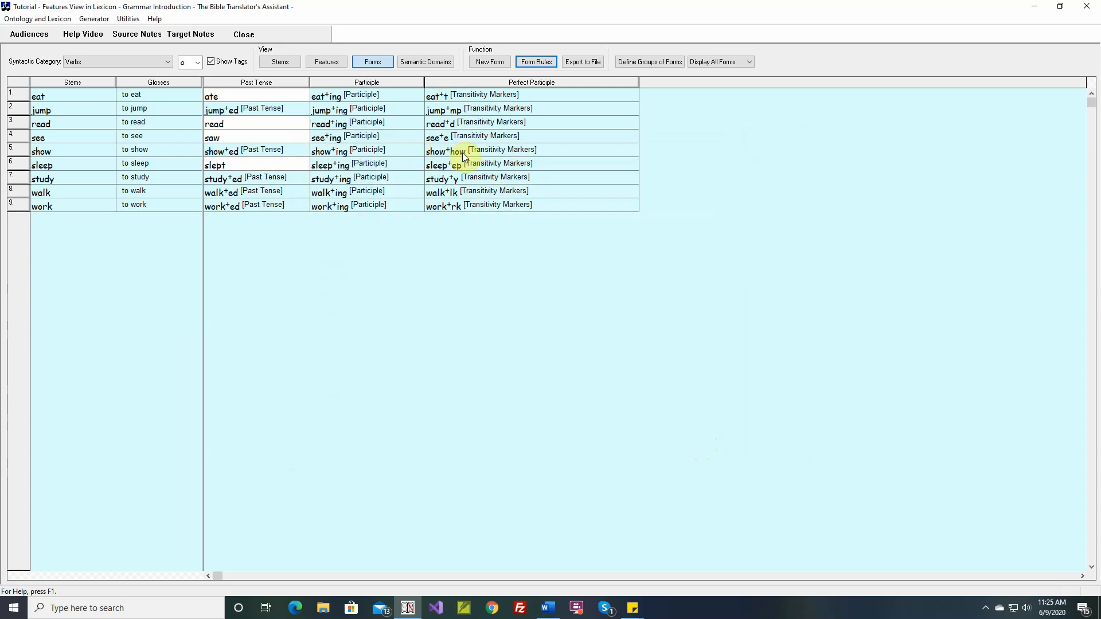
# Step: Restrict the Perfect Participle's Add Transitivity Markers rule to stems whose last character is a Consonant, then save it and close the rules list
pyautogui.click(535, 62)
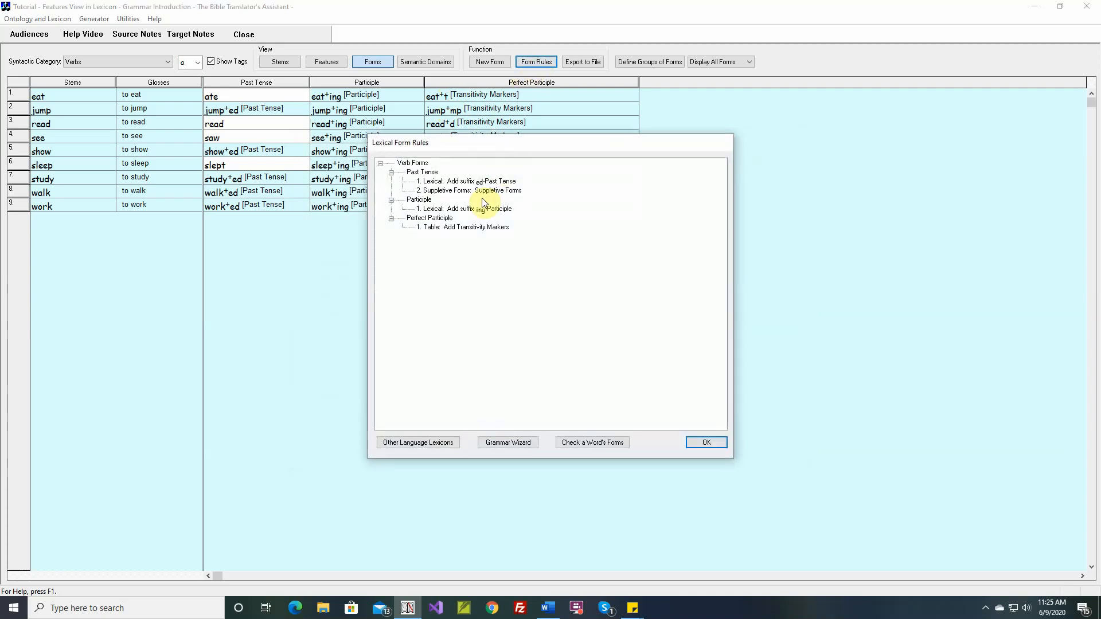
pyautogui.doubleClick(465, 226)
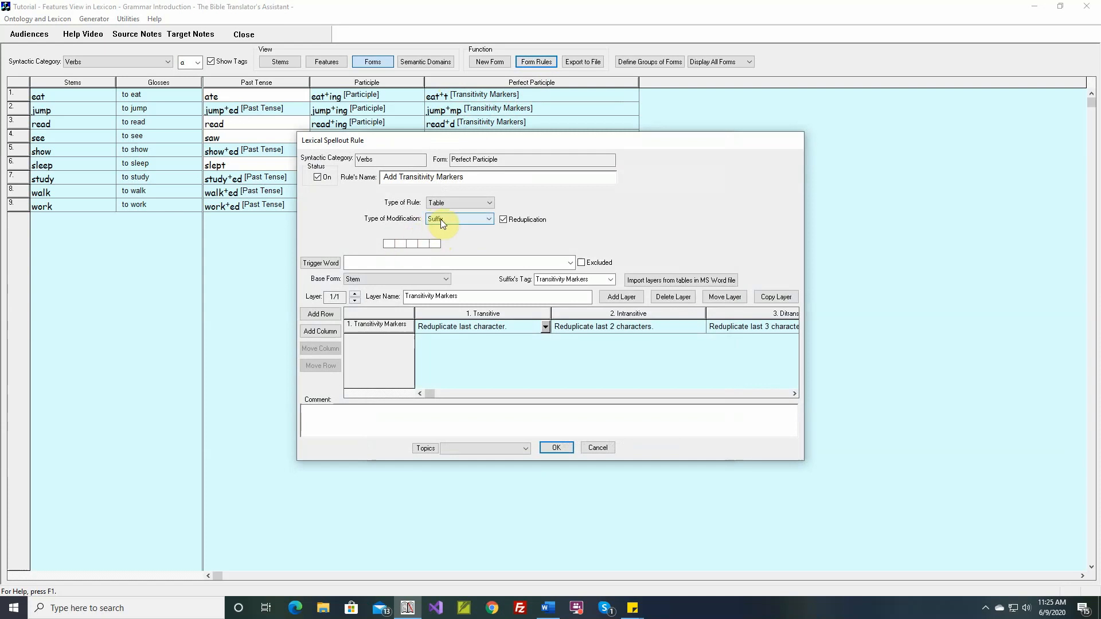
pyautogui.moveTo(394, 247)
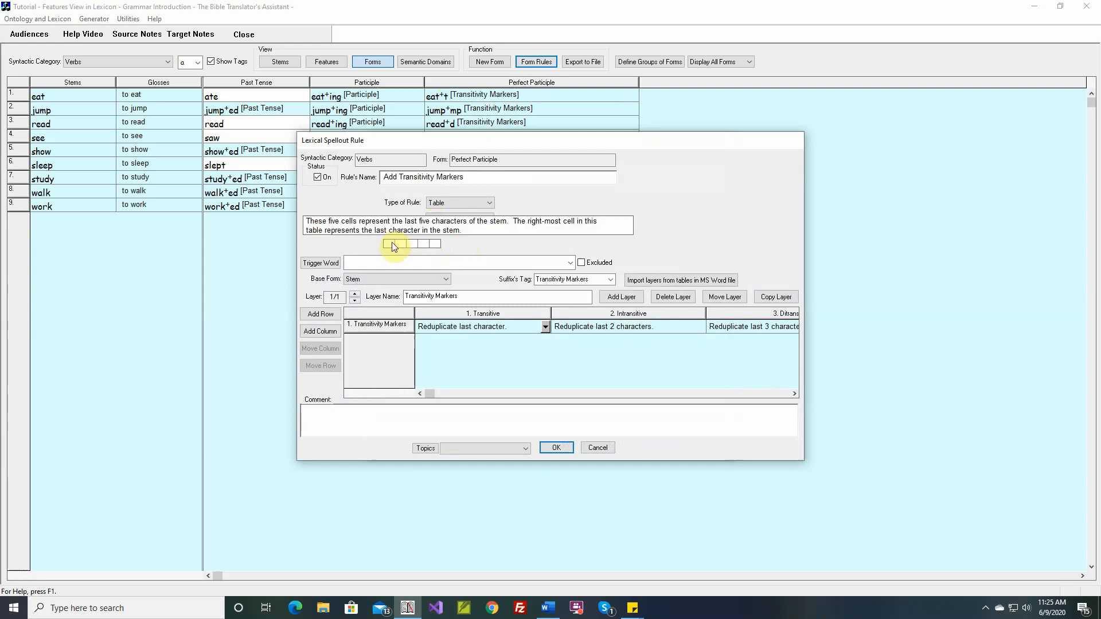
pyautogui.click(436, 244)
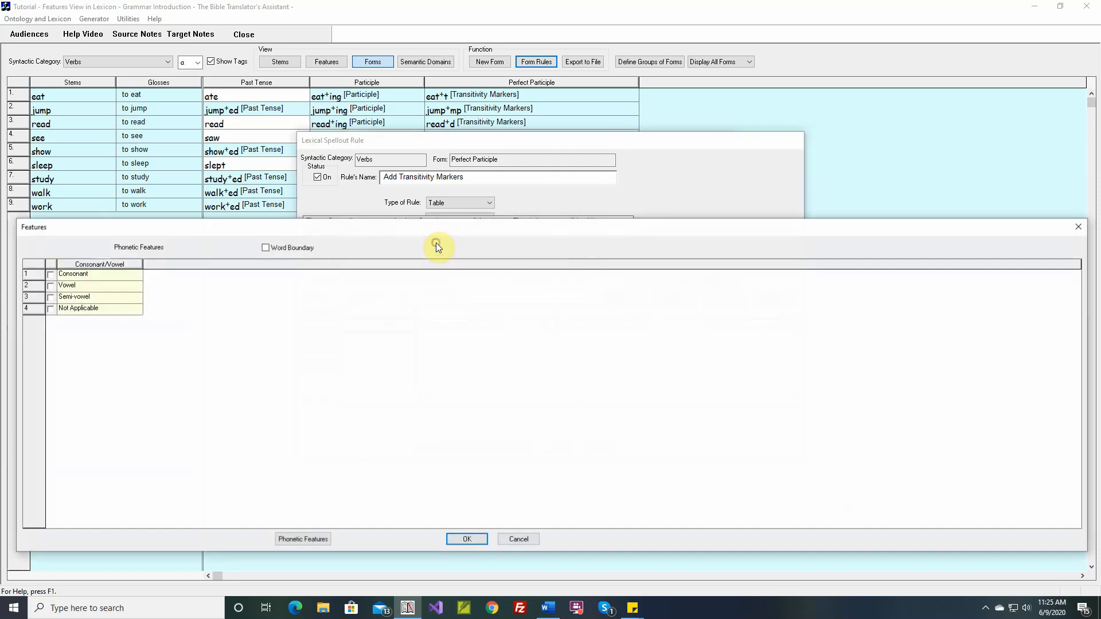
pyautogui.click(50, 275)
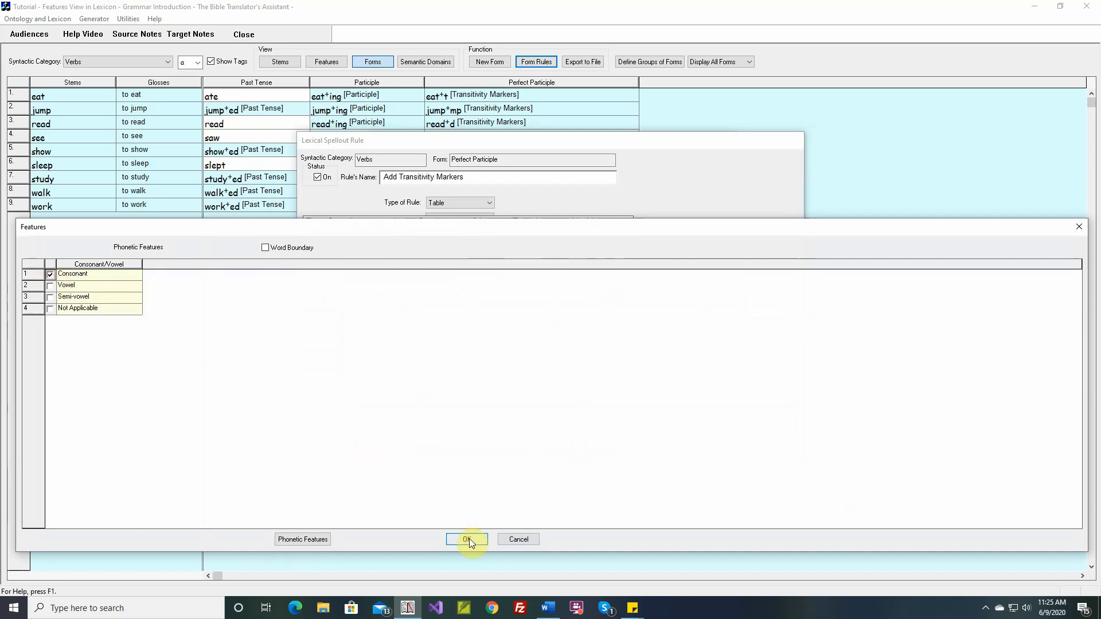
pyautogui.click(467, 540)
pyautogui.click(564, 449)
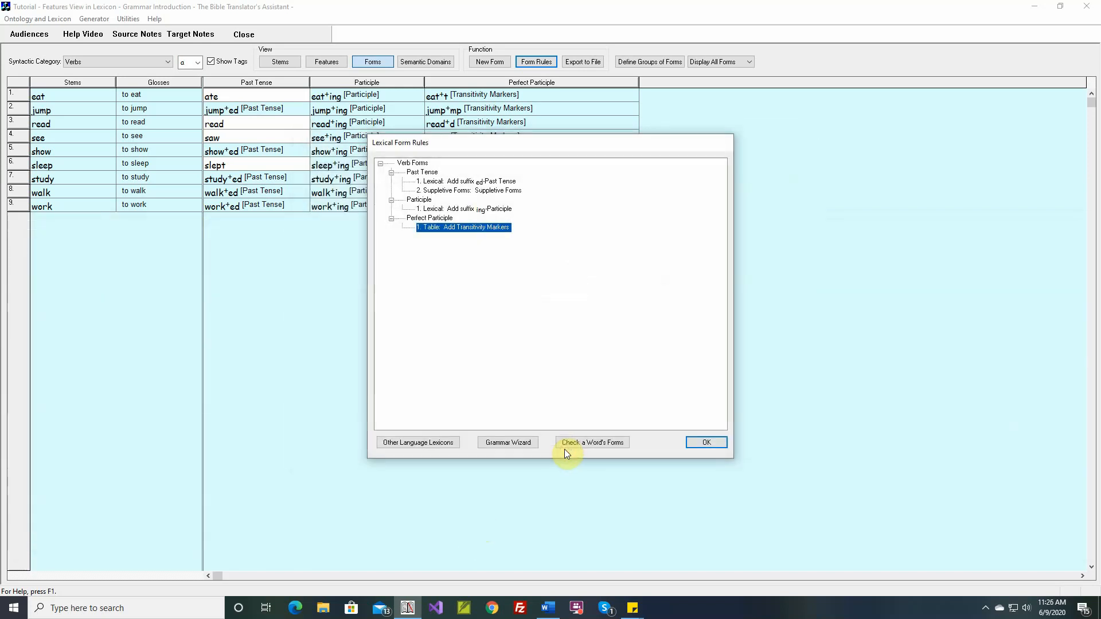
pyautogui.click(705, 442)
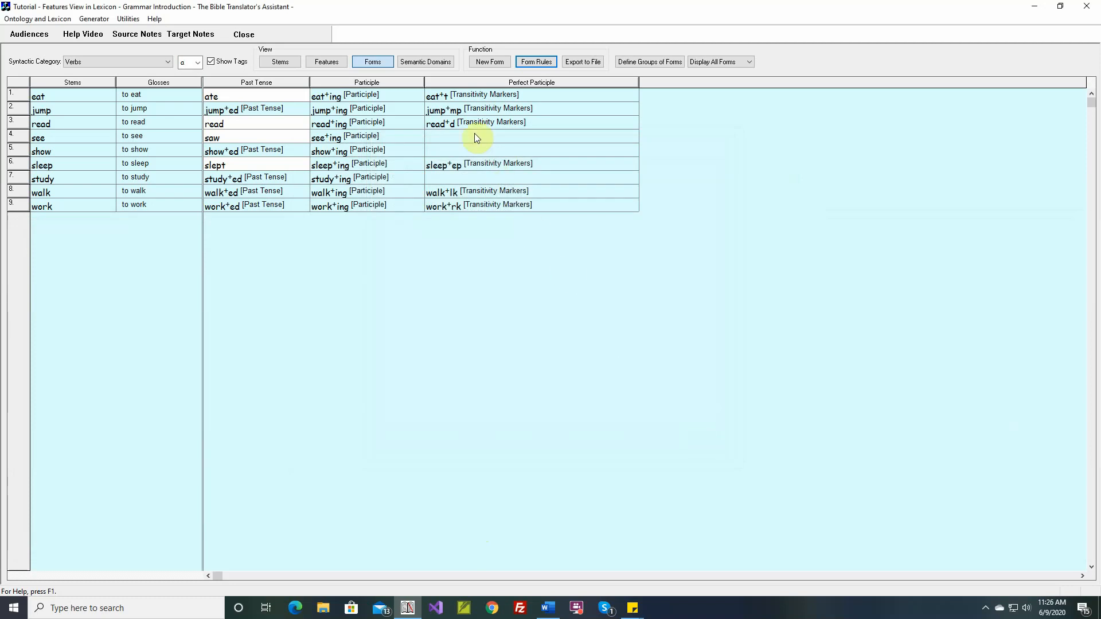